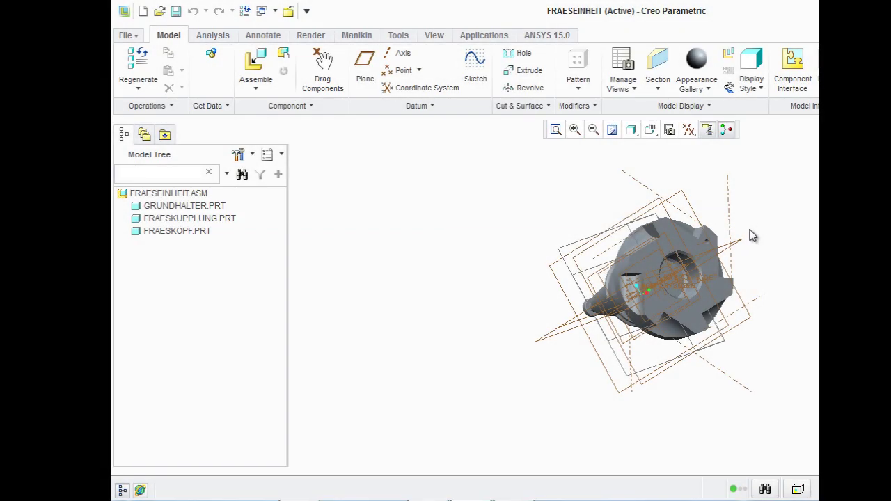
Launch ANSYS Workbench 15.0 from Creo's ANSYS 15.0 tab with the milling-head assembly.
{"action": "middle_click_drag", "start_coordinate": [750, 234], "coordinate": [685, 227]}
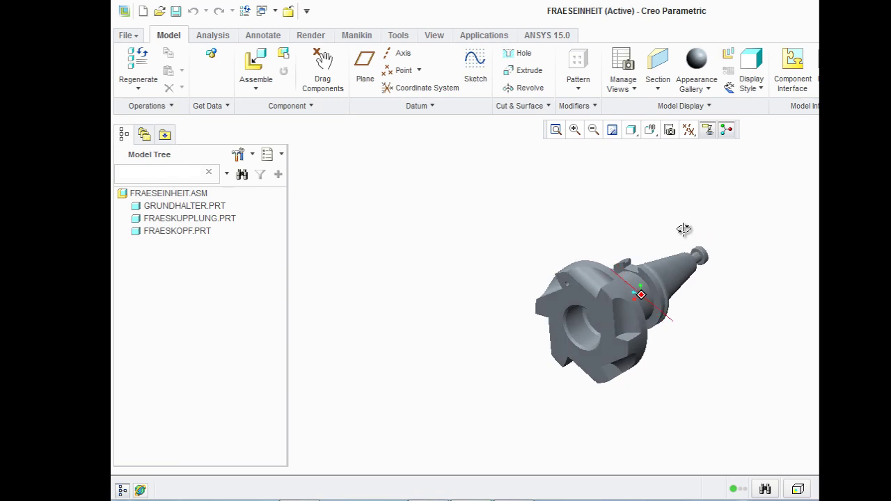
{"action": "left_click", "coordinate": [561, 35]}
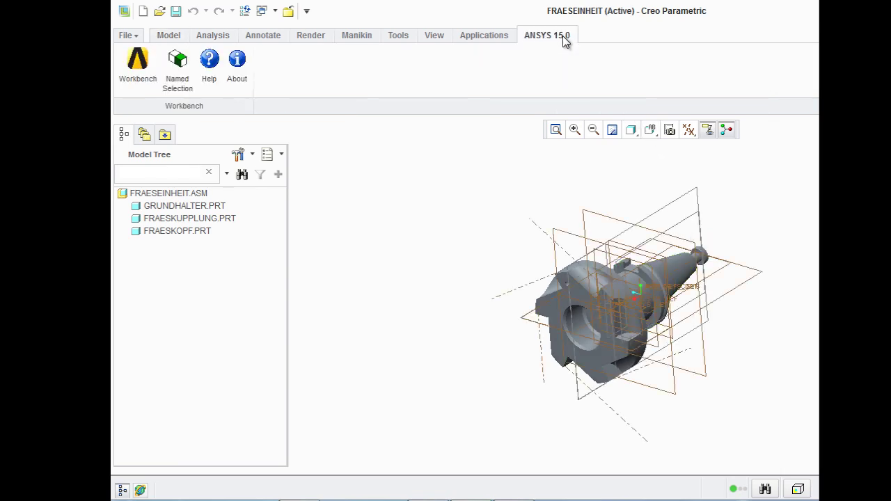
{"action": "left_click", "coordinate": [136, 83]}
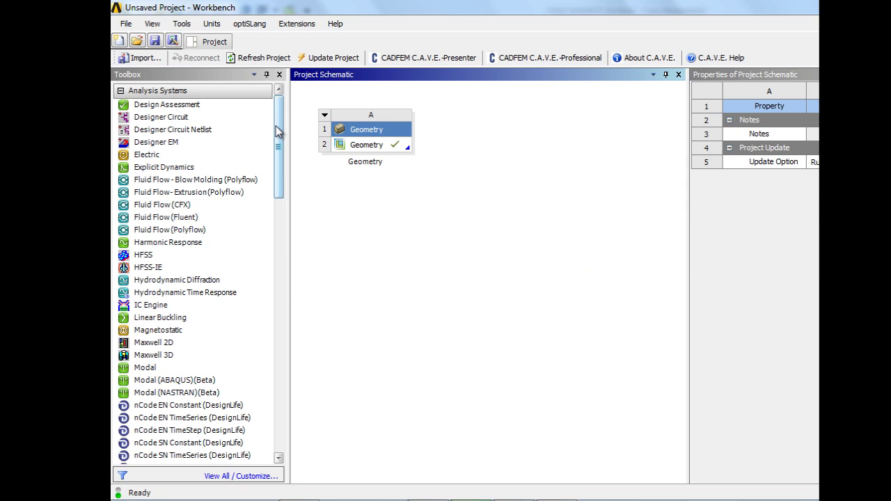
Drop a Static Structural system onto system A's Geometry cell so it shares the imported geometry.
{"action": "left_click_drag", "start_coordinate": [278, 132], "coordinate": [276, 207]}
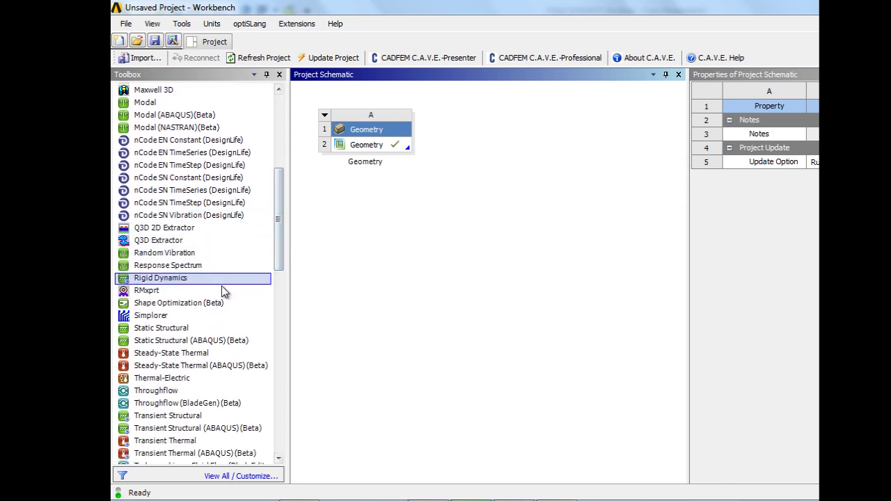
{"action": "left_click_drag", "start_coordinate": [186, 332], "coordinate": [366, 145]}
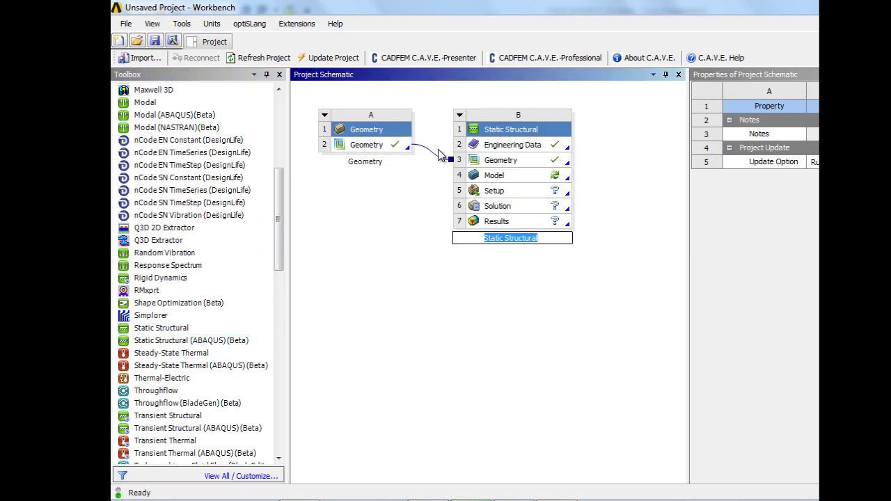
{"action": "right_click", "coordinate": [487, 179]}
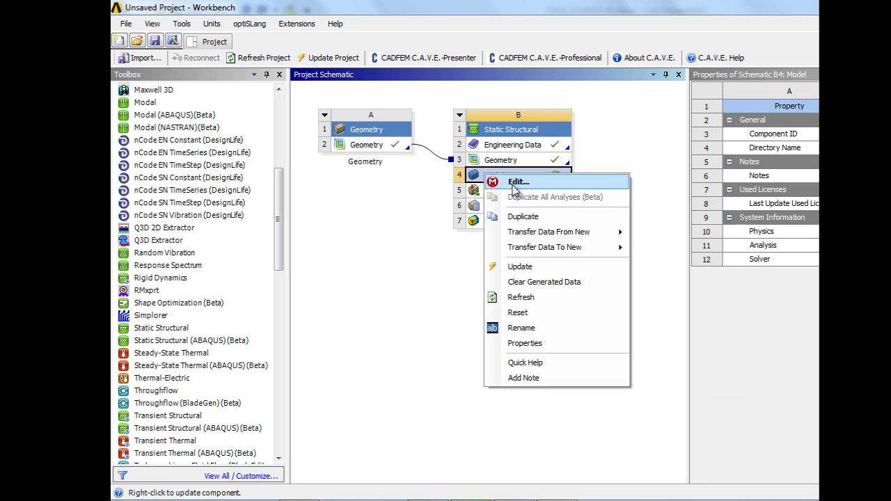
Open the model in ANSYS Mechanical and call up the Insert menu on Static Structural (B5).
{"action": "left_click", "coordinate": [512, 183]}
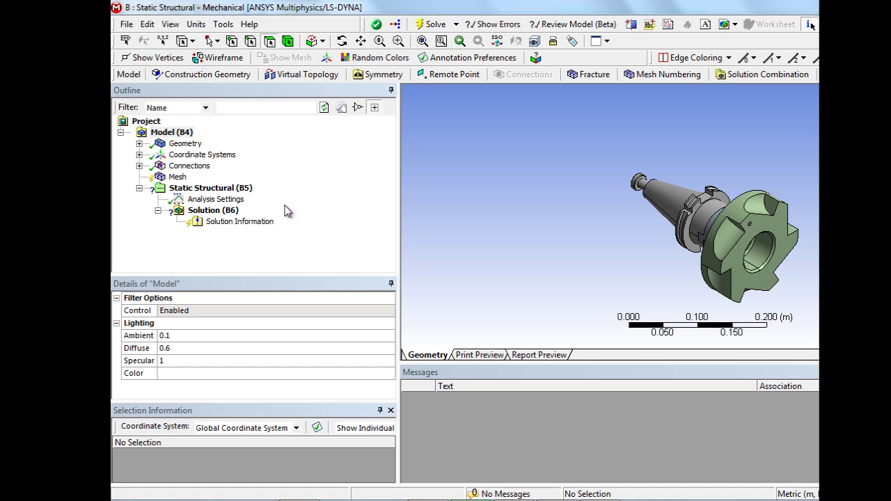
{"action": "left_click", "coordinate": [241, 197]}
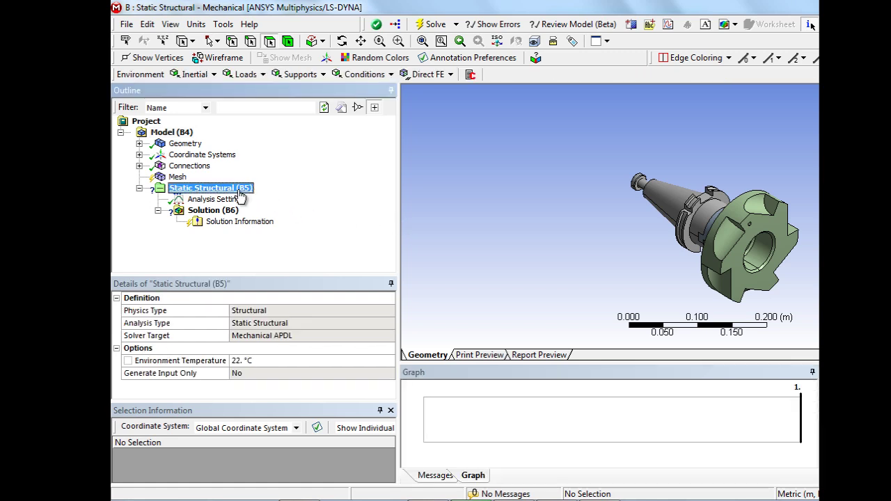
{"action": "right_click", "coordinate": [241, 196]}
{"action": "mouse_move", "coordinate": [281, 200]}
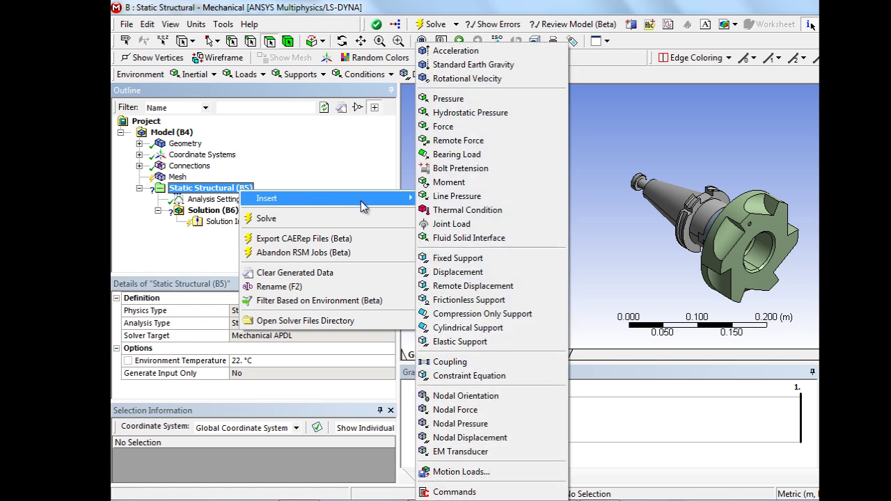
Apply a 10000 RPM Rotational Velocity using the cylindrical bore face as its axis.
{"action": "left_click", "coordinate": [478, 80]}
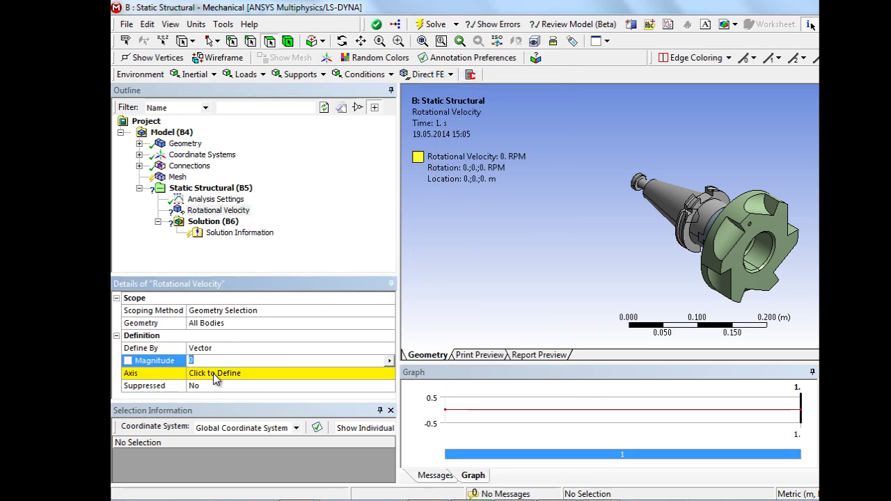
{"action": "type", "text": "10000"}
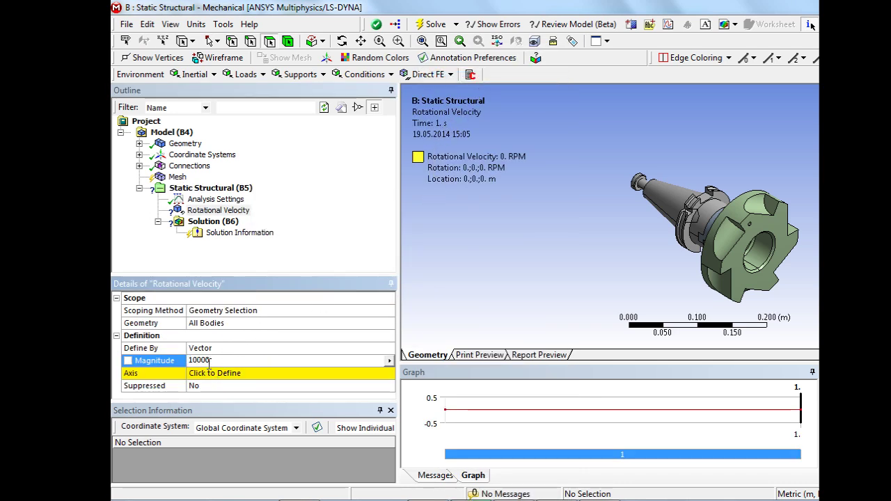
{"action": "key", "text": "Return"}
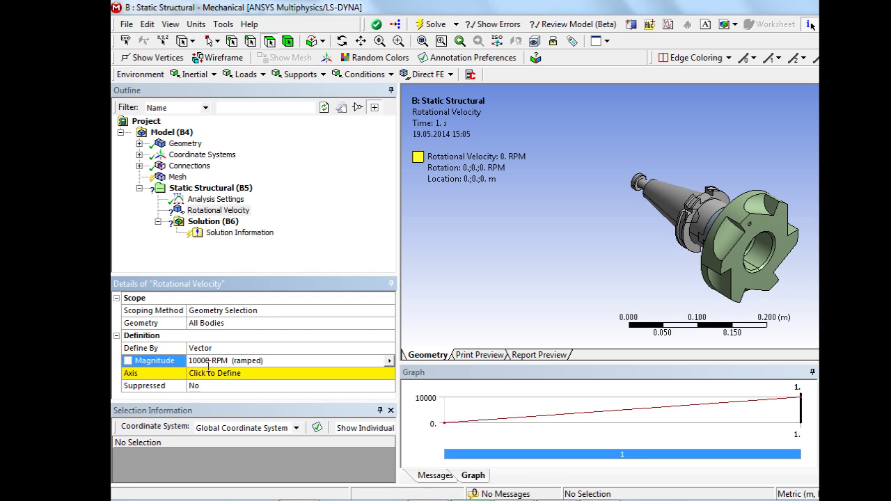
{"action": "left_click", "coordinate": [209, 374]}
{"action": "left_click", "coordinate": [770, 261]}
{"action": "left_click", "coordinate": [411, 298]}
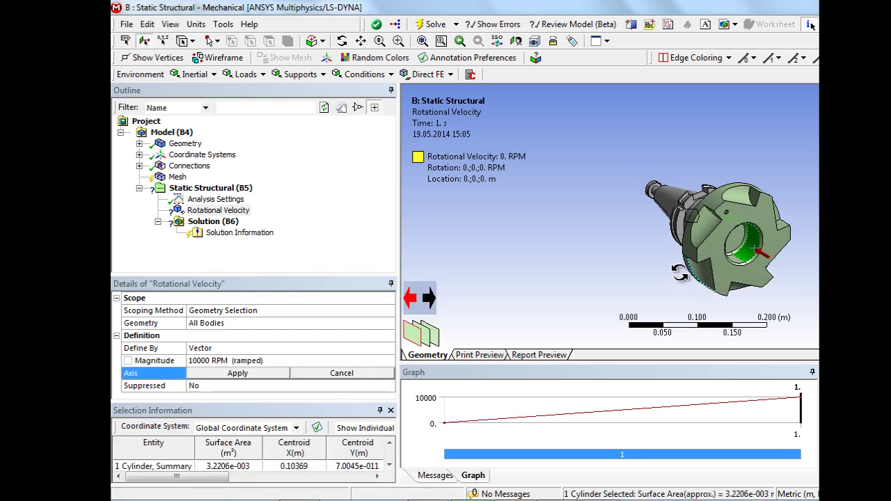
{"action": "left_click", "coordinate": [268, 374]}
Add a Fixed Support on two faces of the tool-holder cone.
{"action": "middle_click_drag", "start_coordinate": [647, 282], "coordinate": [745, 247]}
{"action": "right_click", "coordinate": [240, 188]}
{"action": "mouse_move", "coordinate": [357, 199]}
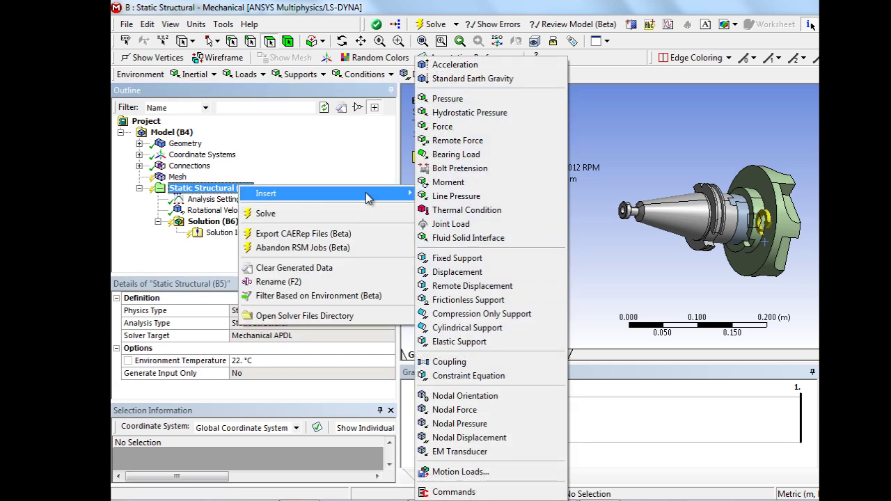
{"action": "left_click", "coordinate": [446, 261]}
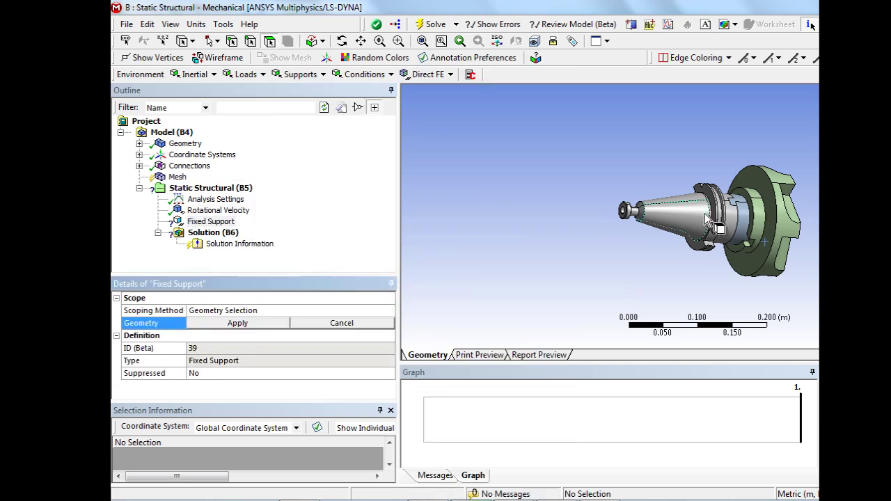
{"action": "left_click", "coordinate": [662, 212]}
{"action": "left_click", "coordinate": [686, 206], "text": "ctrl"}
{"action": "left_click", "coordinate": [263, 324]}
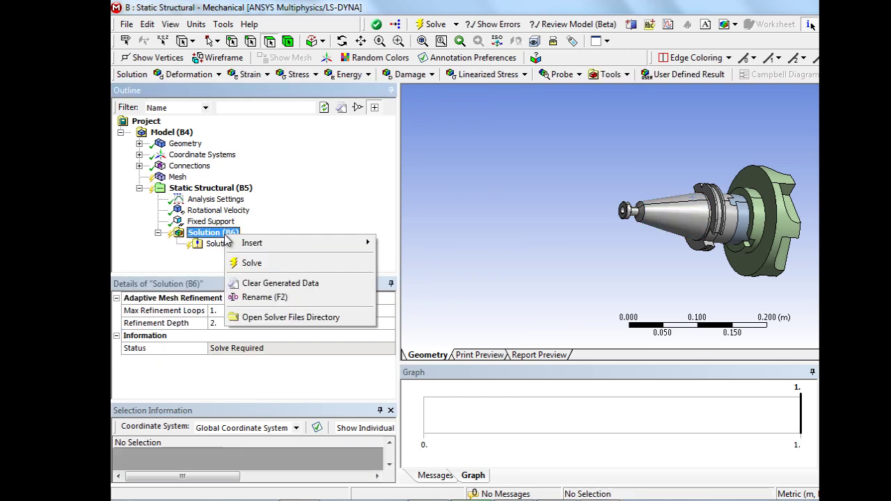
Solve the analysis and add a Total Deformation result to the Solution.
{"action": "left_click", "coordinate": [252, 263]}
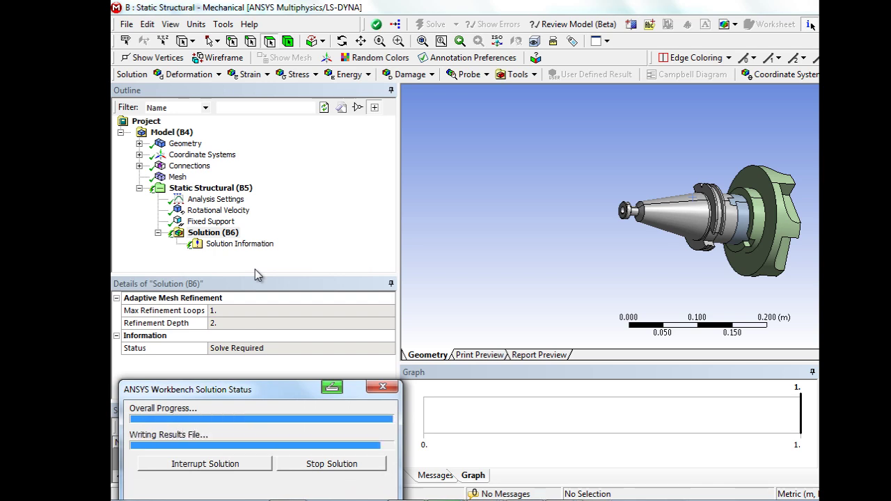
{"action": "right_click", "coordinate": [214, 234]}
{"action": "mouse_move", "coordinate": [252, 246]}
{"action": "mouse_move", "coordinate": [418, 257]}
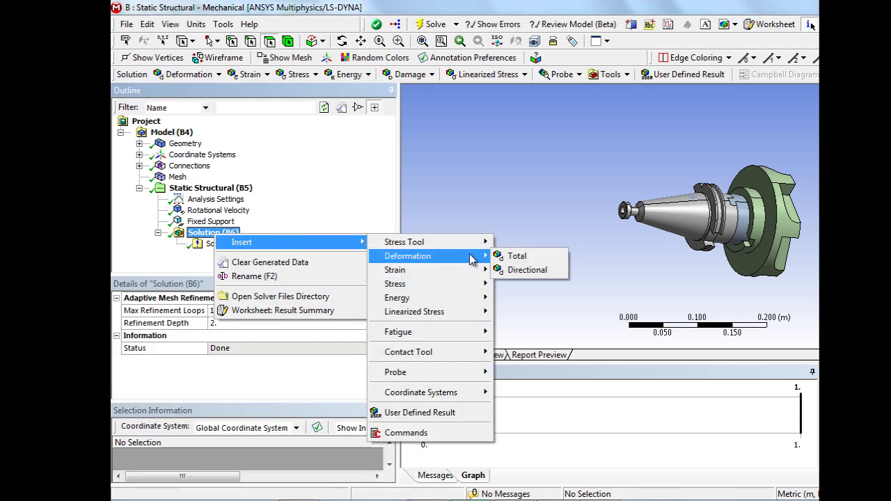
{"action": "left_click", "coordinate": [516, 257]}
Add an Equivalent (von-Mises) Stress result to the Solution.
{"action": "right_click", "coordinate": [230, 235]}
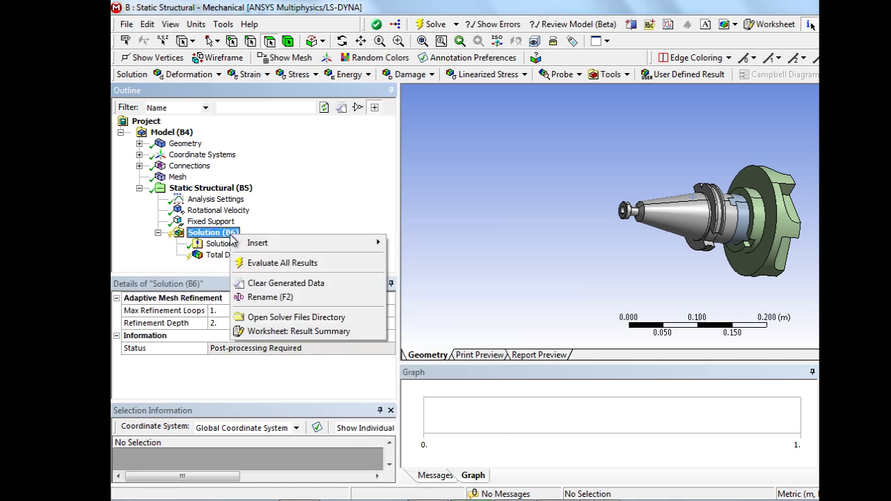
{"action": "mouse_move", "coordinate": [320, 249]}
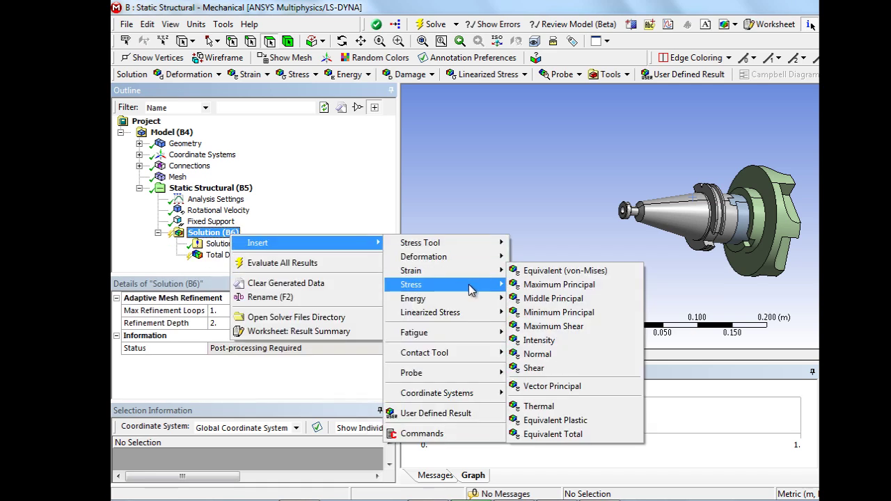
{"action": "mouse_move", "coordinate": [429, 285]}
{"action": "left_click", "coordinate": [531, 292]}
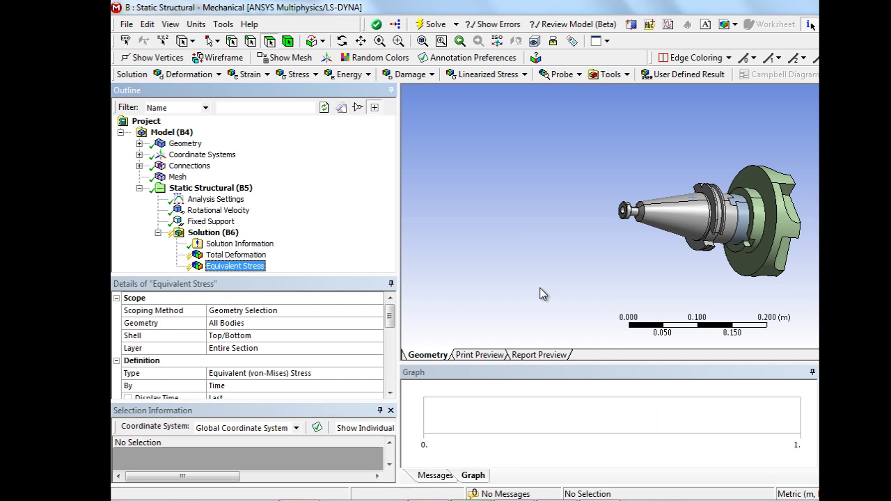
Add a Force Reaction result for the Fixed Support by dragging it onto Solution.
{"action": "left_click", "coordinate": [223, 222]}
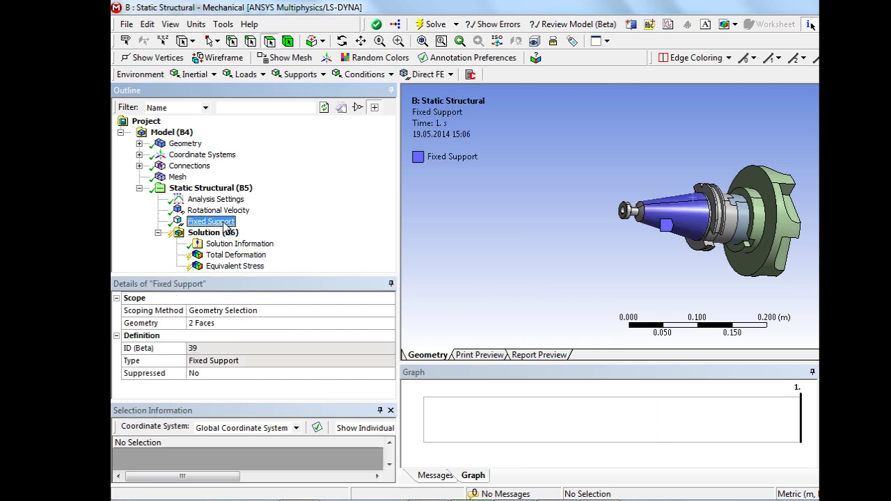
{"action": "left_click", "coordinate": [224, 231]}
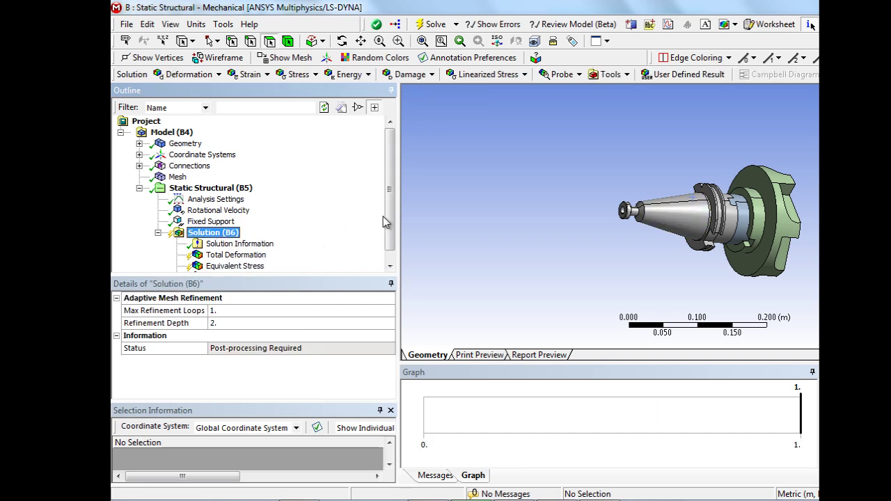
{"action": "scroll", "coordinate": [391, 215], "scroll_direction": "down", "scroll_amount": 1}
{"action": "right_click", "coordinate": [253, 244]}
Evaluate all results and switch units to Metric (mm, t, N, s, mV, mA).
{"action": "left_click", "coordinate": [282, 269]}
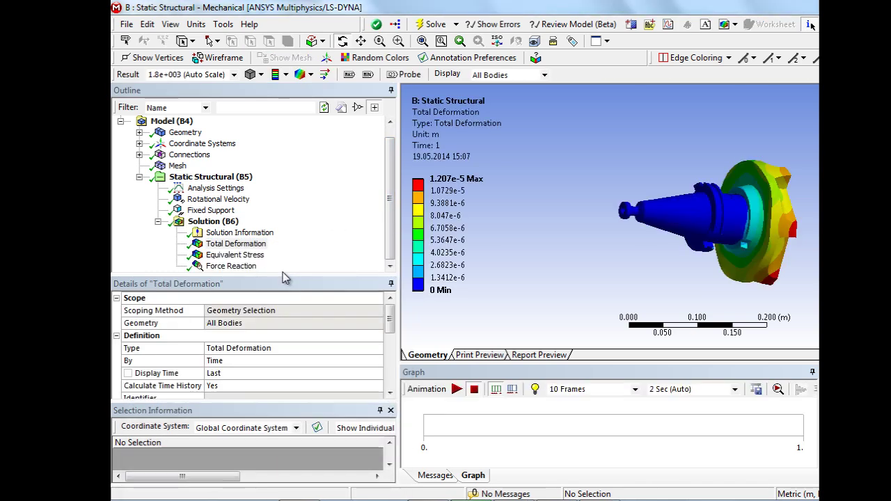
{"action": "left_click", "coordinate": [196, 24]}
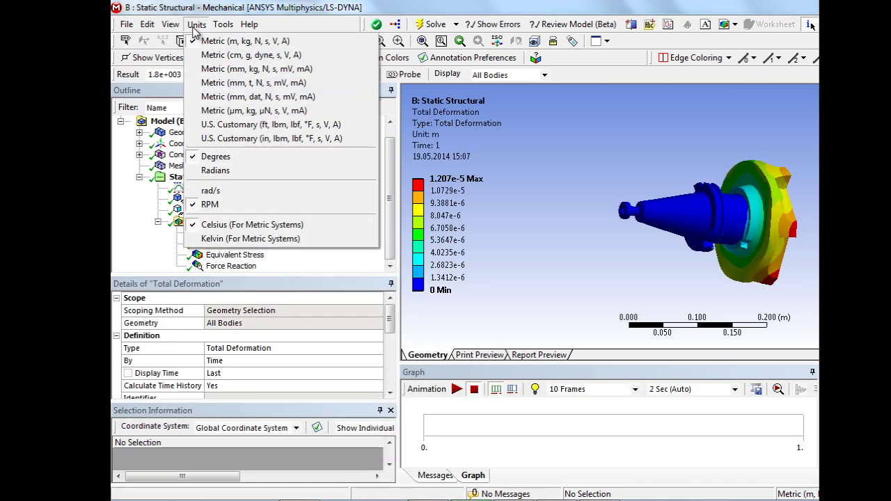
{"action": "left_click", "coordinate": [195, 89]}
{"action": "left_click_drag", "start_coordinate": [710, 183], "coordinate": [631, 147]}
Review the 50.383 MPa peak equivalent stress and the 369.71 N total reaction force.
{"action": "left_click", "coordinate": [221, 257]}
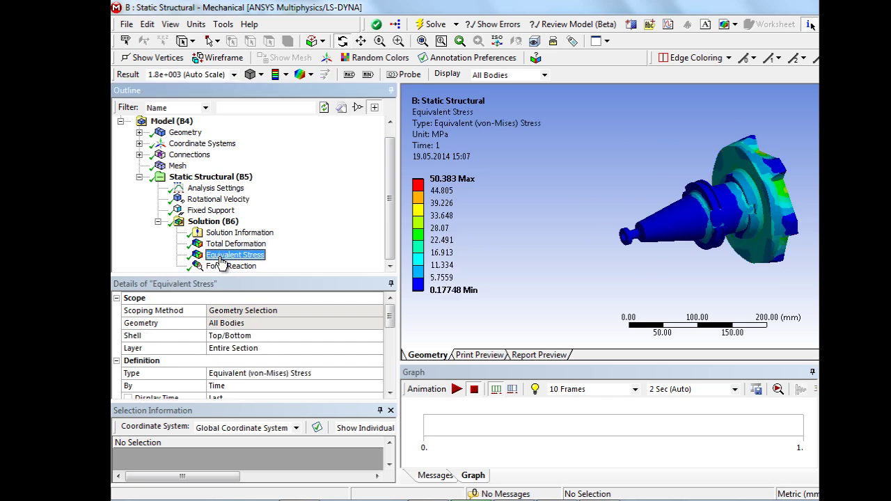
{"action": "left_click_drag", "start_coordinate": [696, 198], "coordinate": [684, 159]}
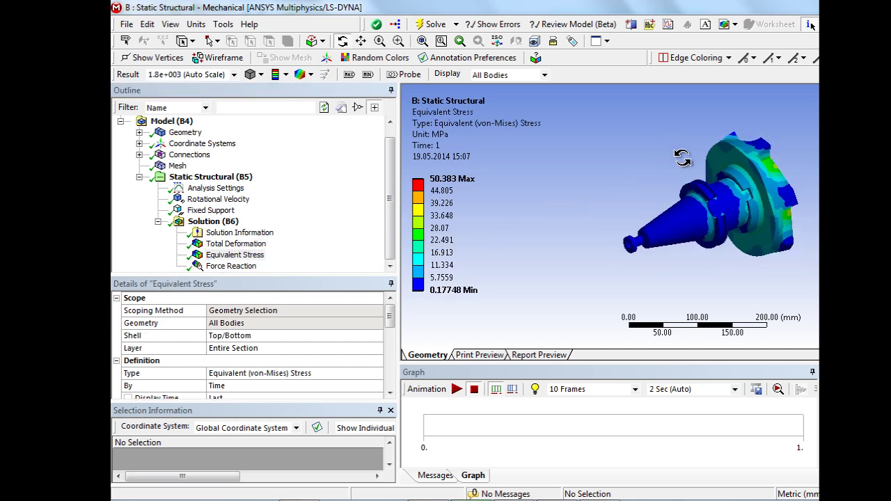
{"action": "left_click", "coordinate": [232, 266]}
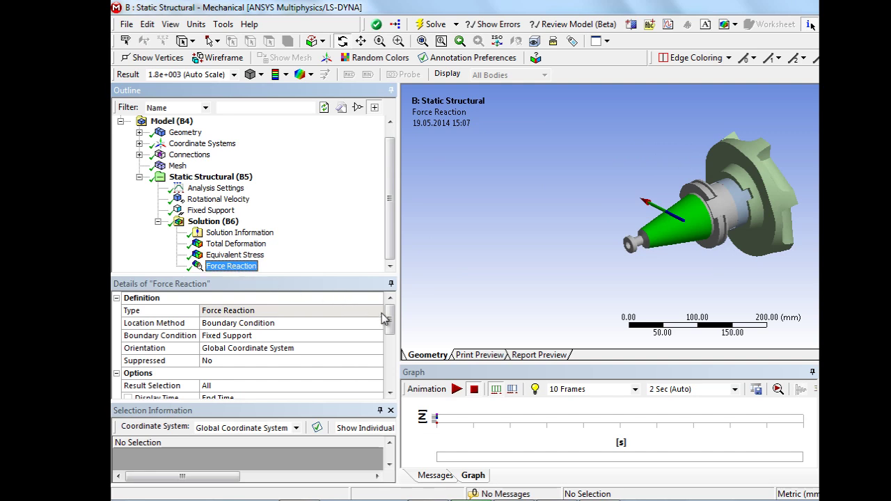
{"action": "left_click_drag", "start_coordinate": [389, 318], "coordinate": [392, 350]}
{"action": "left_click", "coordinate": [323, 372]}
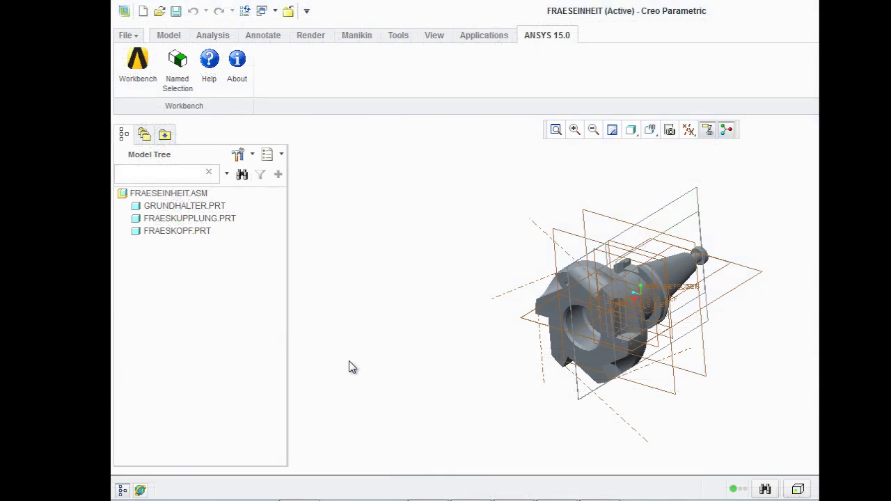
Open FRAESKOPF.PRT from the FRAESEINHEIT assembly's Model Tree in its own window.
{"action": "middle_click_drag", "start_coordinate": [505, 332], "coordinate": [436, 307]}
{"action": "left_click", "coordinate": [173, 232]}
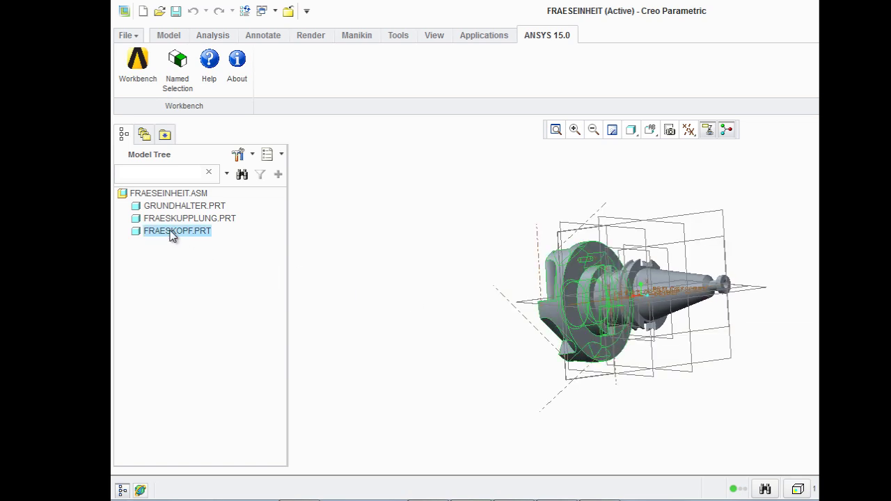
{"action": "right_click", "coordinate": [173, 235]}
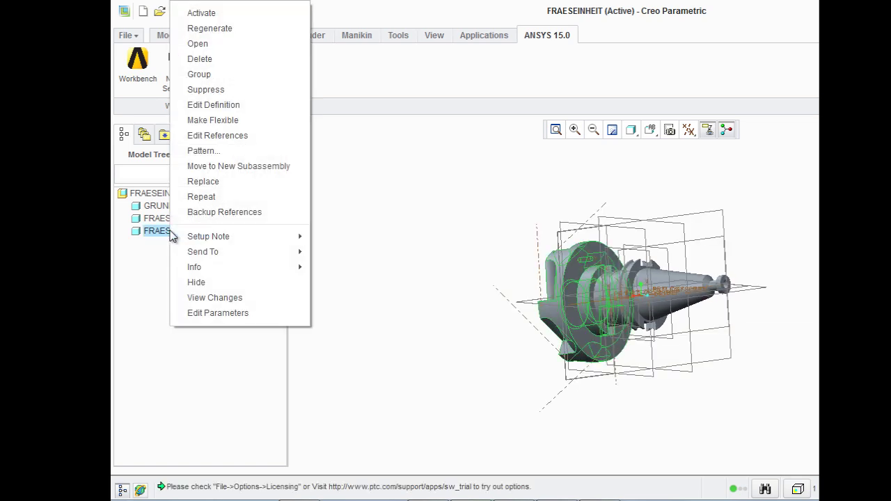
{"action": "left_click", "coordinate": [182, 43]}
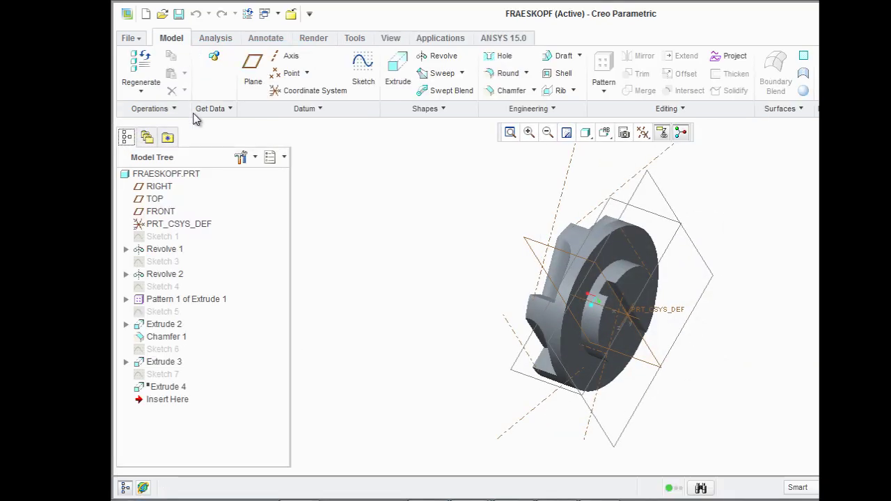
Resume the suppressed Extrude 4 grinding cut on the FRAESKOPF part.
{"action": "left_click", "coordinate": [174, 390]}
{"action": "right_click", "coordinate": [172, 395]}
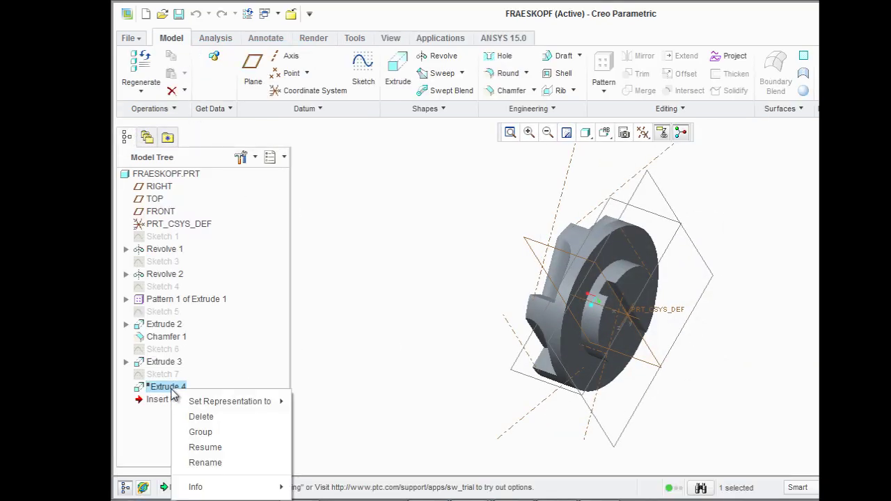
{"action": "left_click", "coordinate": [184, 449]}
{"action": "middle_click_drag", "start_coordinate": [365, 410], "coordinate": [517, 369]}
Display the Extrude 4 sketch dimensions R50, 120° and 45.
{"action": "double_click", "coordinate": [577, 290]}
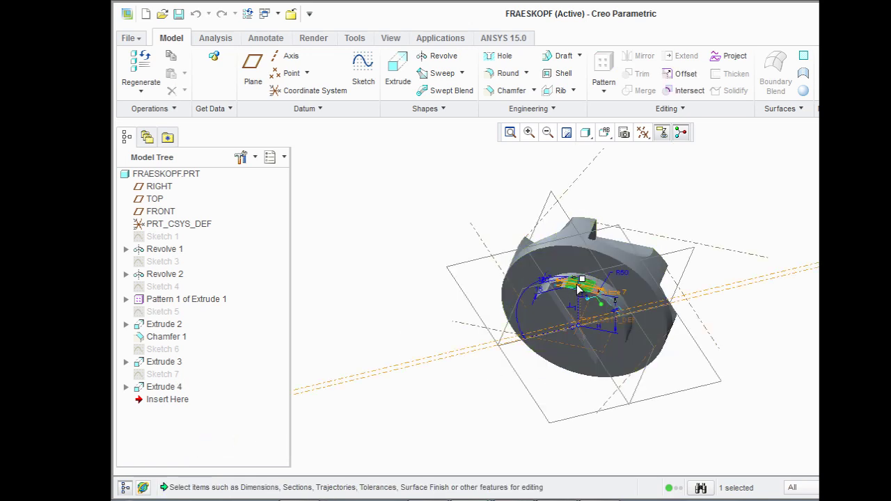
{"action": "mouse_move", "coordinate": [583, 290]}
{"action": "middle_mouse_down"}
{"action": "mouse_move", "coordinate": [593, 299]}
{"action": "mouse_move", "coordinate": [537, 283]}
{"action": "mouse_move", "coordinate": [558, 279]}
{"action": "middle_mouse_up"}
{"action": "scroll", "coordinate": [559, 278], "scroll_direction": "up", "scroll_amount": 2}
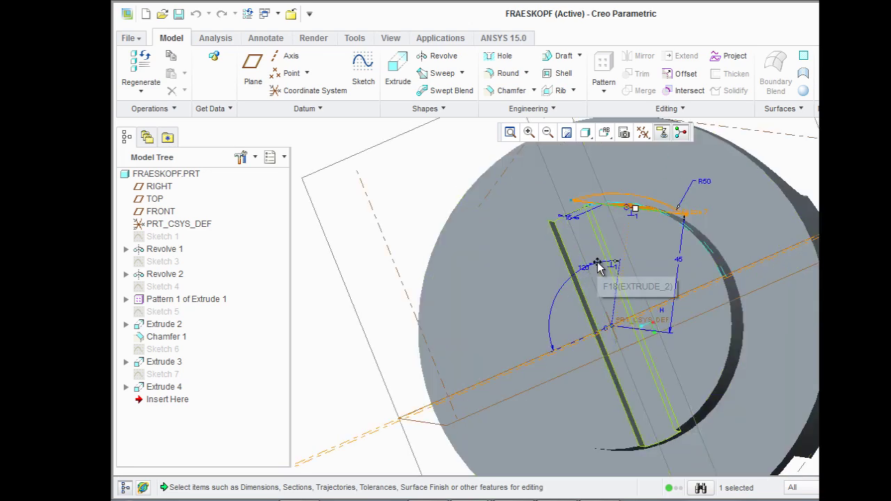
{"action": "double_click", "coordinate": [597, 266]}
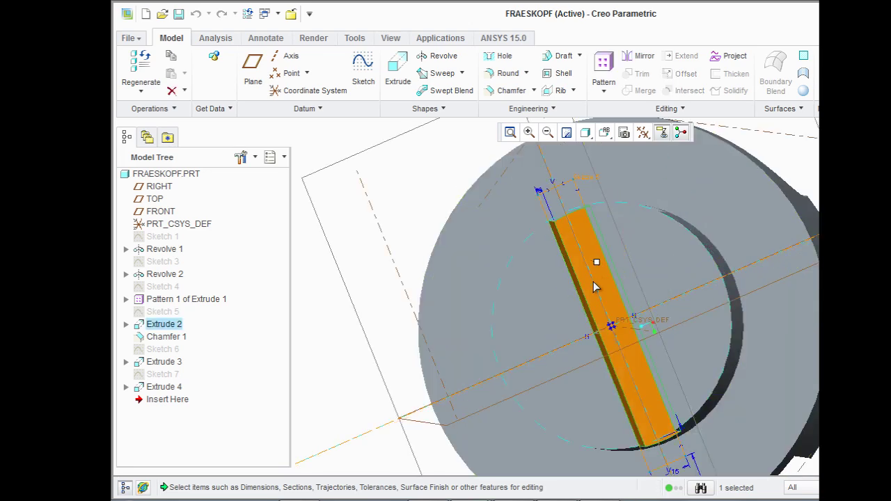
{"action": "middle_click_drag", "start_coordinate": [596, 289], "coordinate": [626, 259]}
{"action": "double_click", "coordinate": [626, 259]}
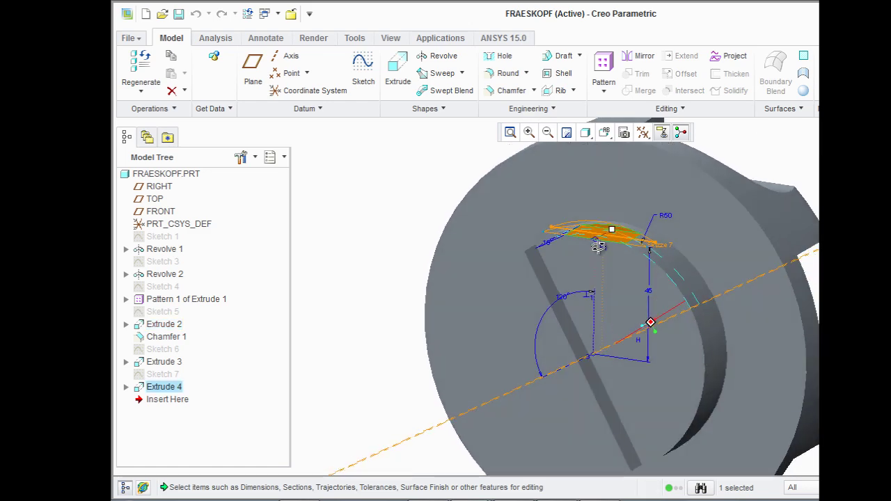
Rename the 120° angle dimension to DS_angle in its Properties.
{"action": "left_click", "coordinate": [559, 300]}
{"action": "right_click", "coordinate": [560, 300]}
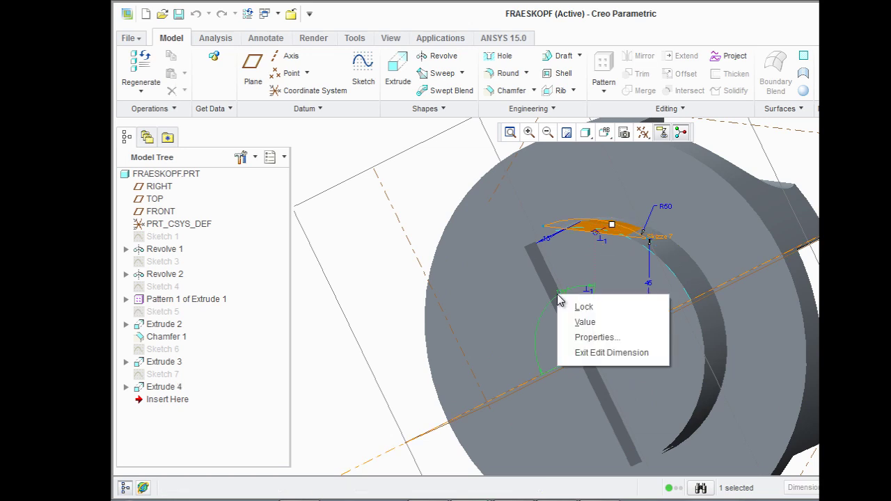
{"action": "left_click", "coordinate": [566, 339]}
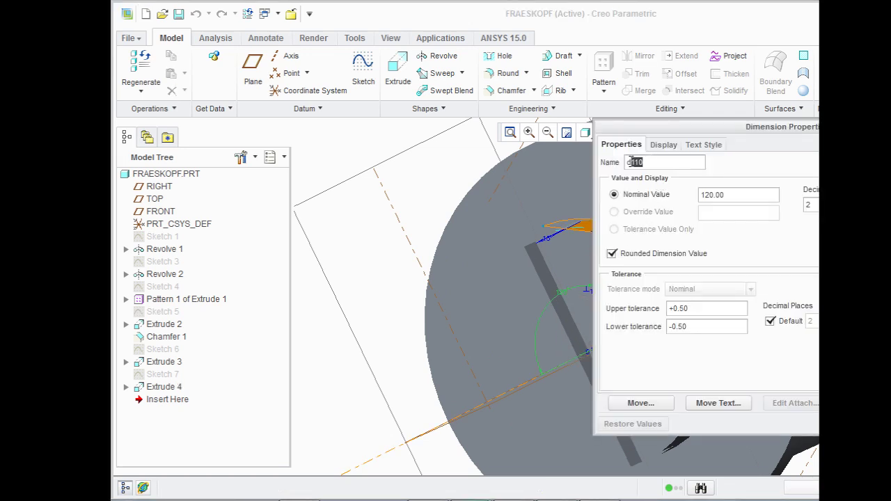
{"action": "type", "text": "DS_angle"}
{"action": "key", "text": "Return"}
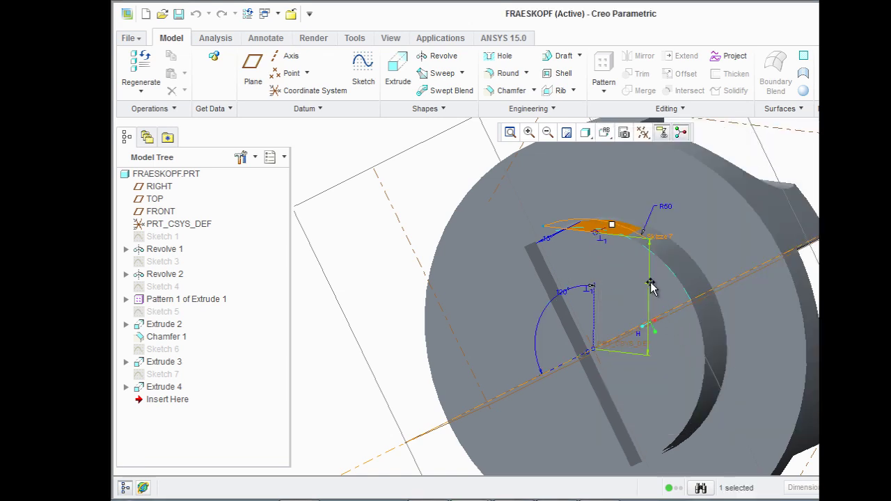
Open the 45 depth dimension's Properties and select its existing name d120 to replace.
{"action": "right_click", "coordinate": [648, 287]}
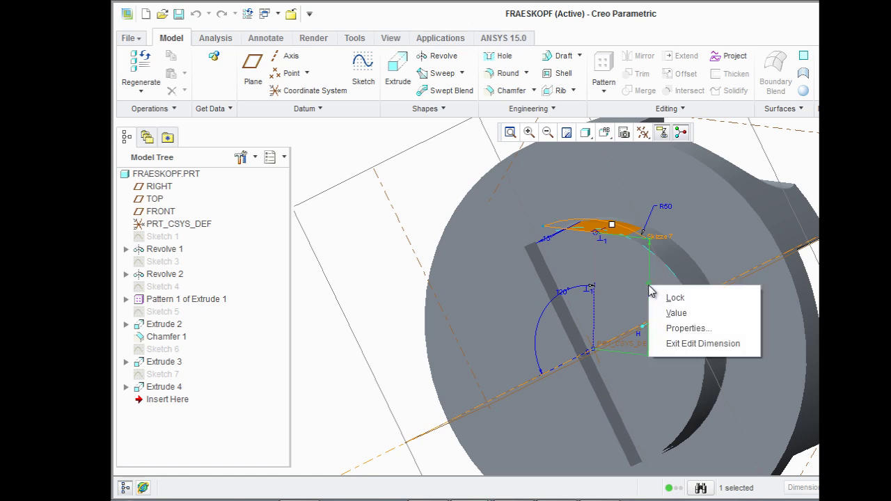
{"action": "left_click", "coordinate": [668, 328]}
{"action": "left_click_drag", "start_coordinate": [649, 161], "coordinate": [621, 169]}
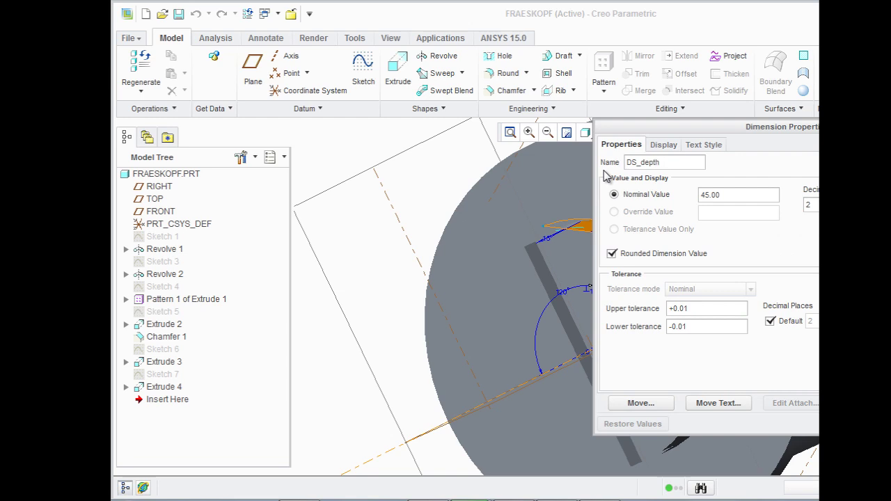
Confirm DS_depth as the depth dimension's name, then duplicate the Static Structural system in Workbench.
{"action": "key", "text": "Return"}
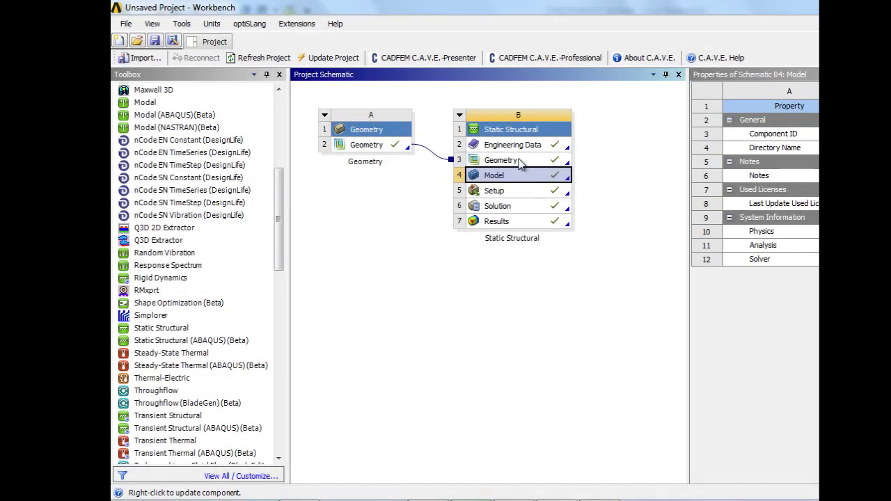
{"action": "double_click", "coordinate": [519, 159]}
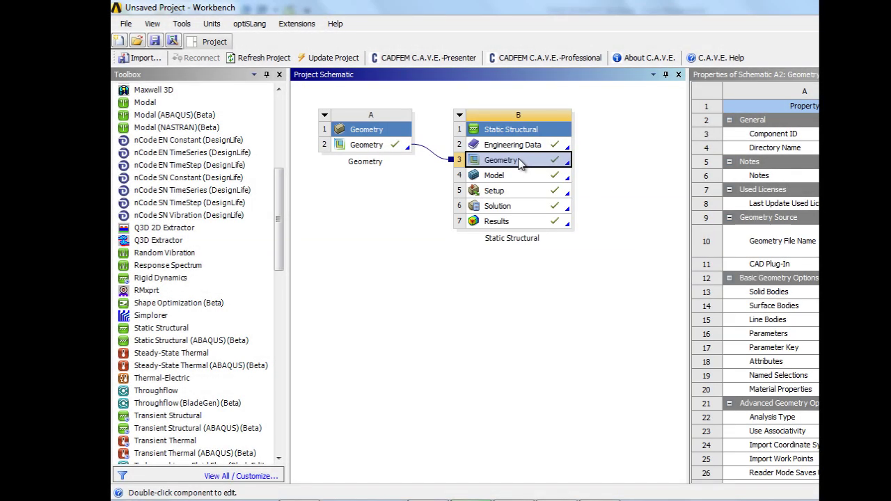
{"action": "right_click", "coordinate": [520, 163]}
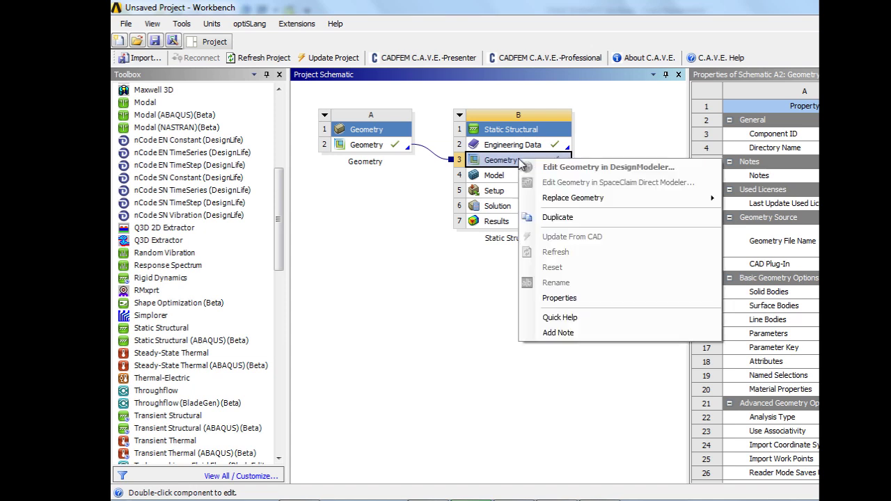
{"action": "left_click", "coordinate": [558, 218]}
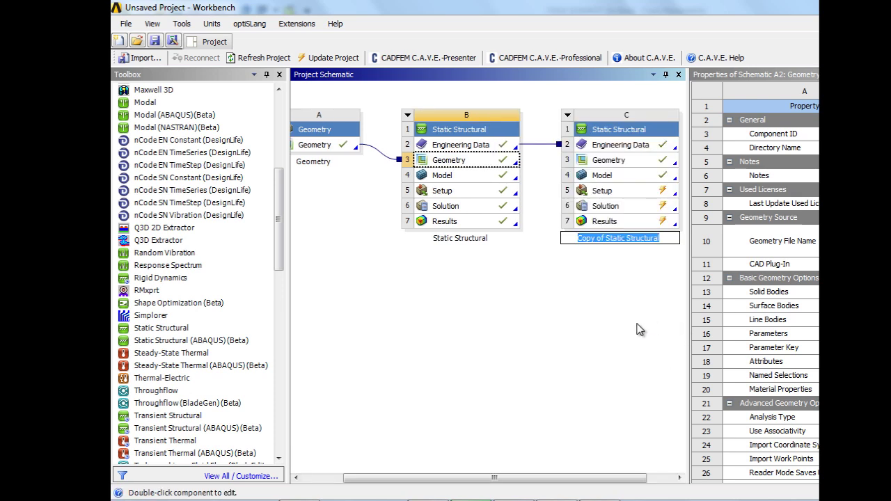
Name the copy 'with grinding' and the original system 'without grinding'.
{"action": "type", "text": "with g"}
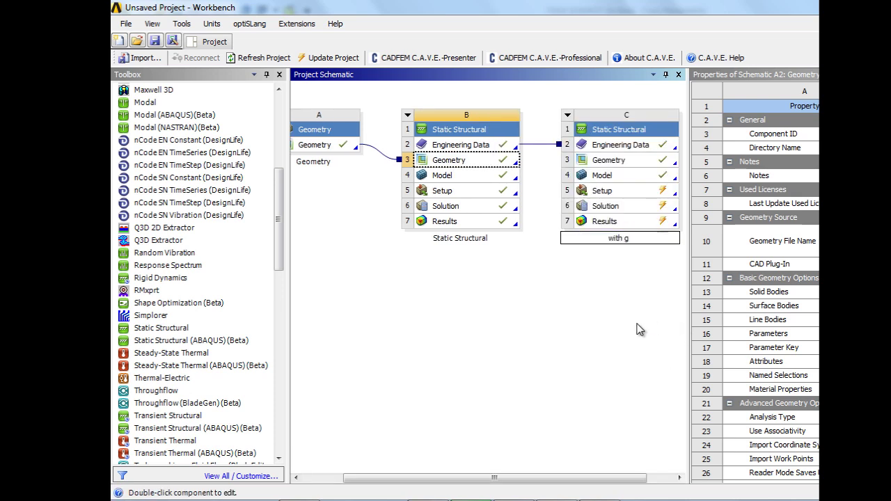
{"action": "type", "text": "rinding"}
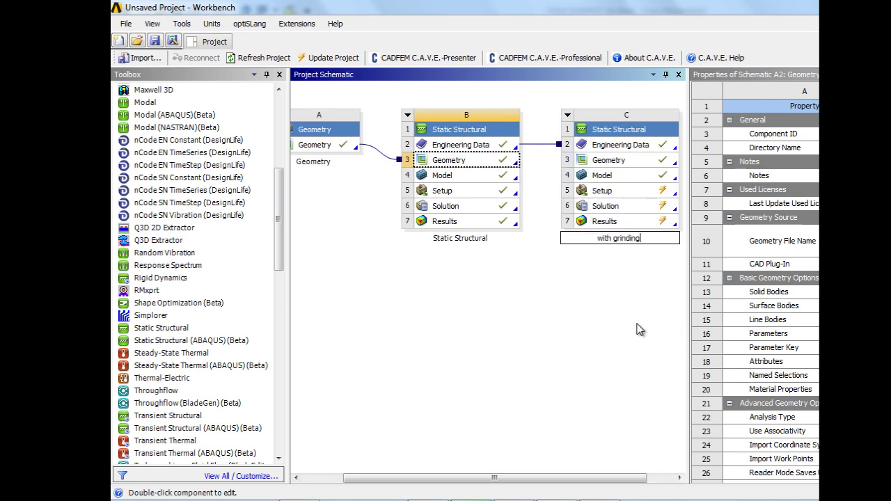
{"action": "double_click", "coordinate": [445, 237]}
{"action": "type", "text": "without"}
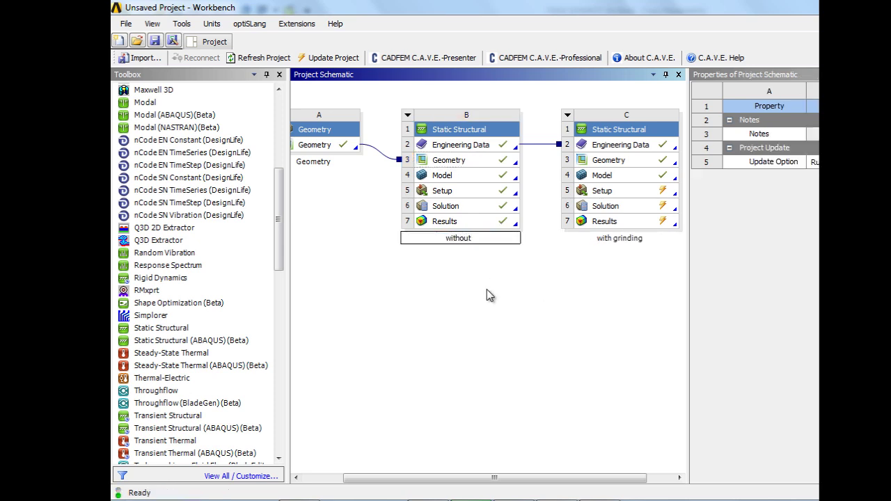
{"action": "type", "text": " grinding"}
{"action": "key", "text": "Return"}
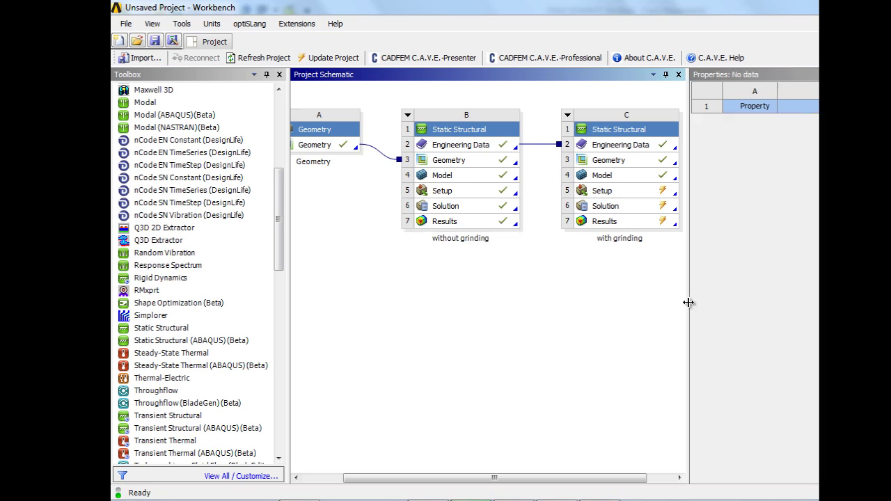
{"action": "left_click_drag", "start_coordinate": [688, 302], "coordinate": [723, 302]}
Verify the with-grinding geometry imports parameters using the parameter key DS.
{"action": "left_click", "coordinate": [639, 164]}
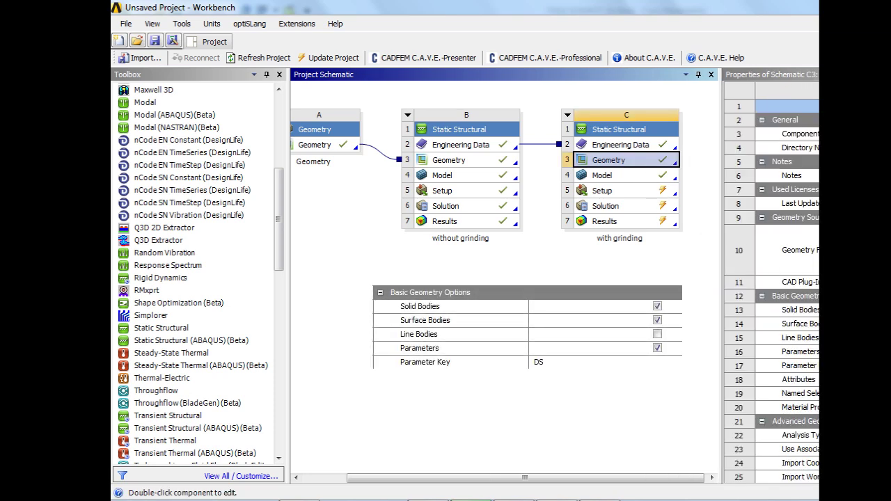
{"action": "left_click", "coordinate": [794, 352]}
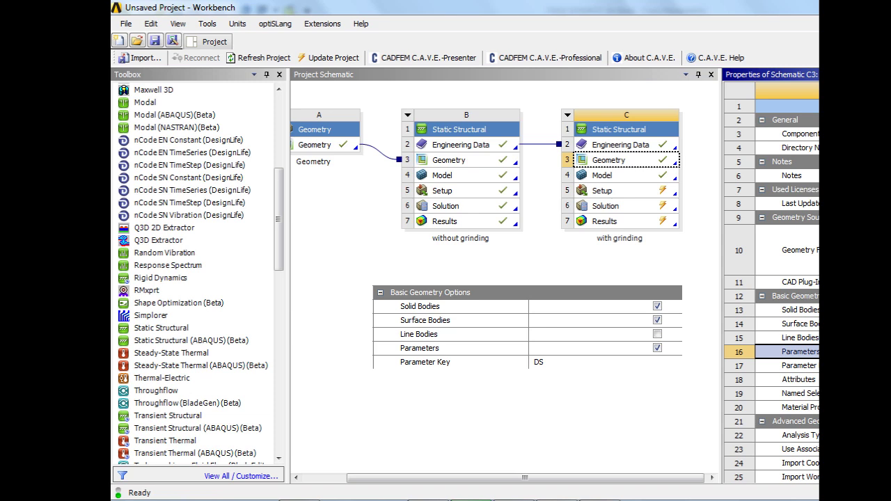
{"action": "left_click", "coordinate": [787, 366]}
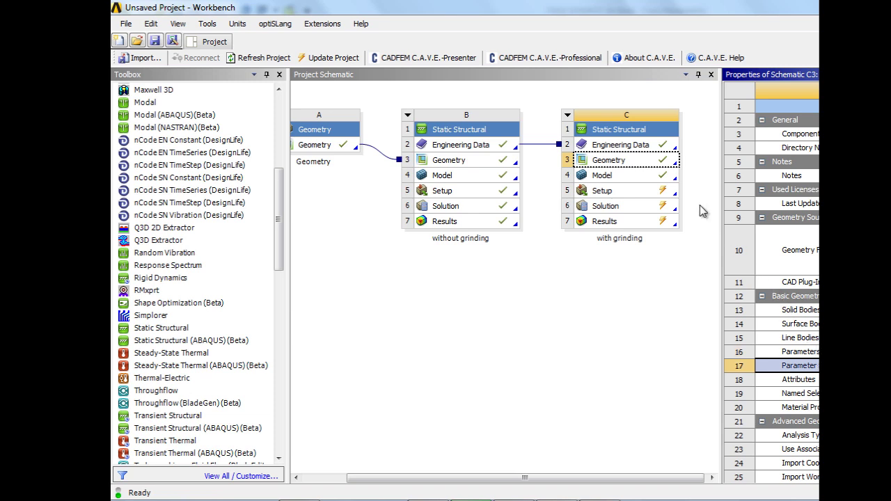
Update the with-grinding geometry from the Creo CAD model.
{"action": "left_click", "coordinate": [652, 163]}
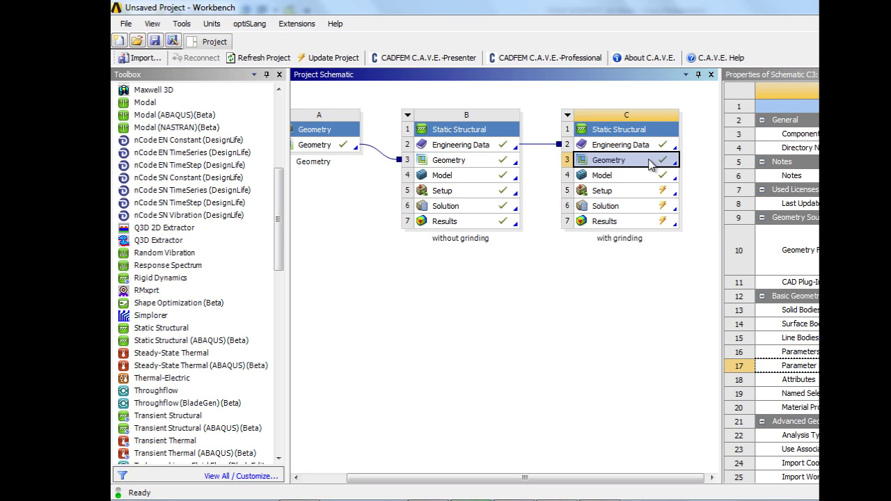
{"action": "right_click", "coordinate": [651, 165]}
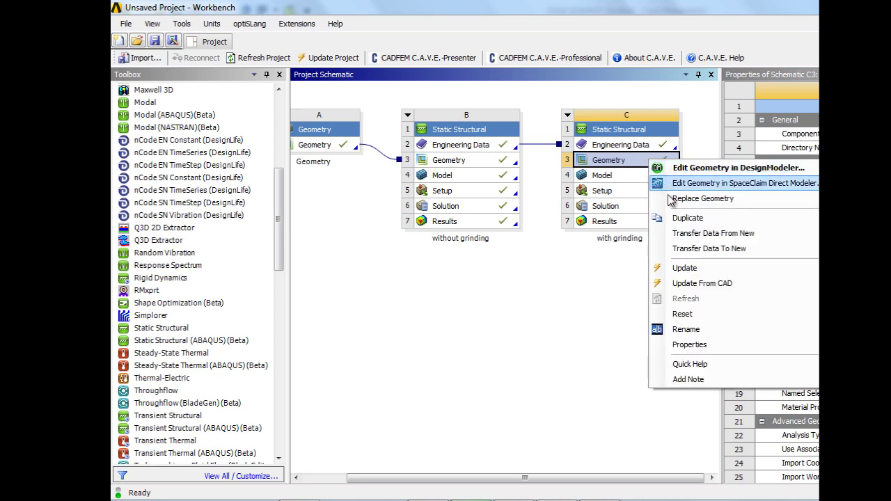
{"action": "left_click", "coordinate": [703, 284]}
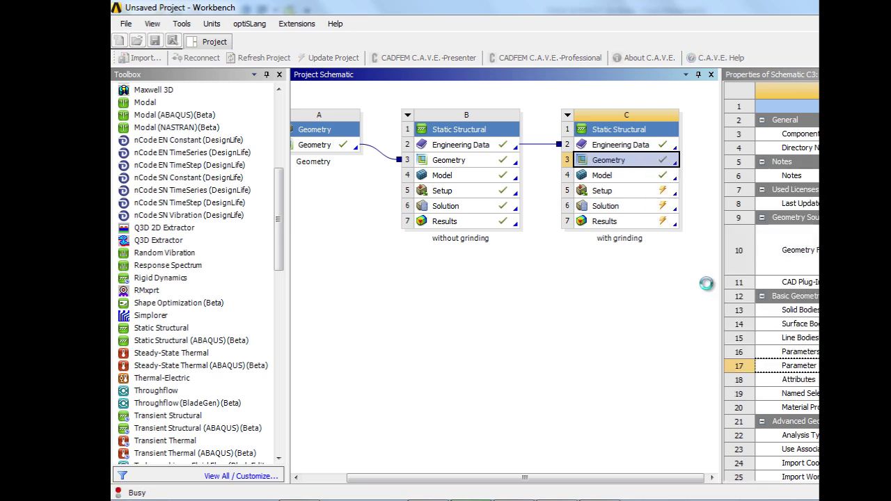
Open the with-grinding model in Mechanical, agreeing to re-read the upstream geometry.
{"action": "left_click", "coordinate": [655, 176]}
{"action": "right_click", "coordinate": [639, 181]}
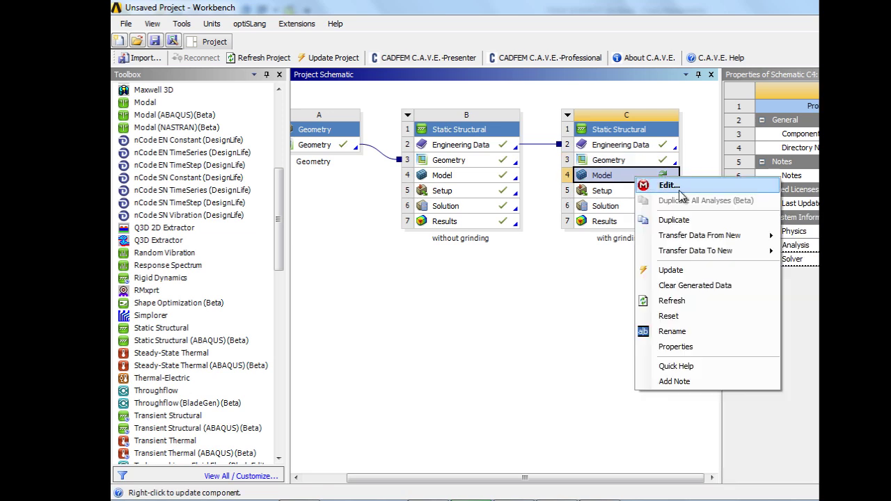
{"action": "left_click", "coordinate": [667, 185]}
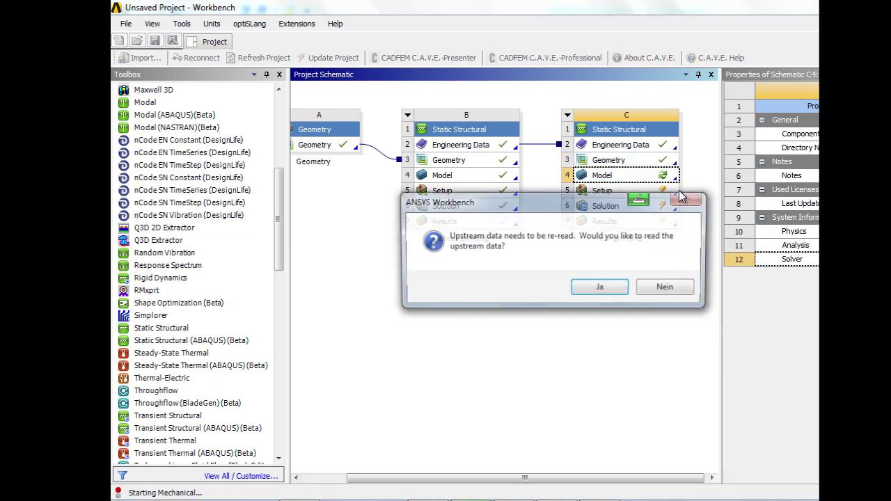
{"action": "left_click", "coordinate": [625, 289]}
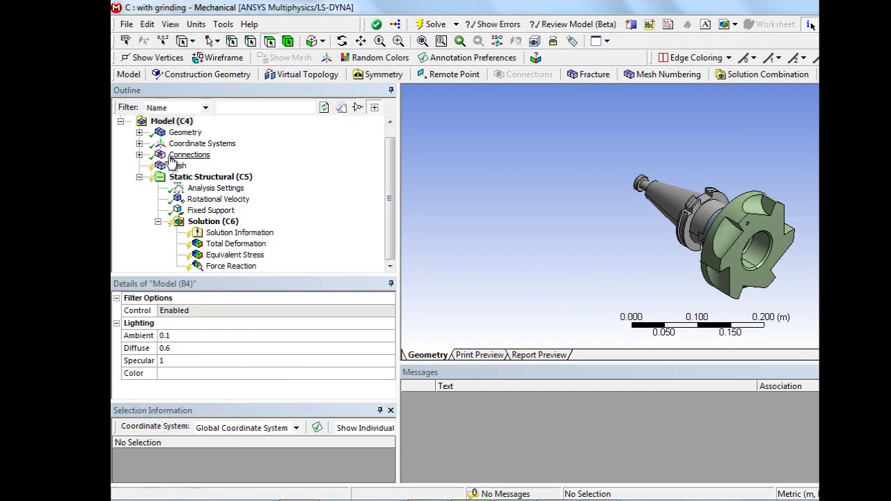
Flag the FRAESKOPF milling head's DS_depth CAD dimension (45) as a parameter.
{"action": "left_click", "coordinate": [140, 132]}
{"action": "left_click", "coordinate": [216, 166]}
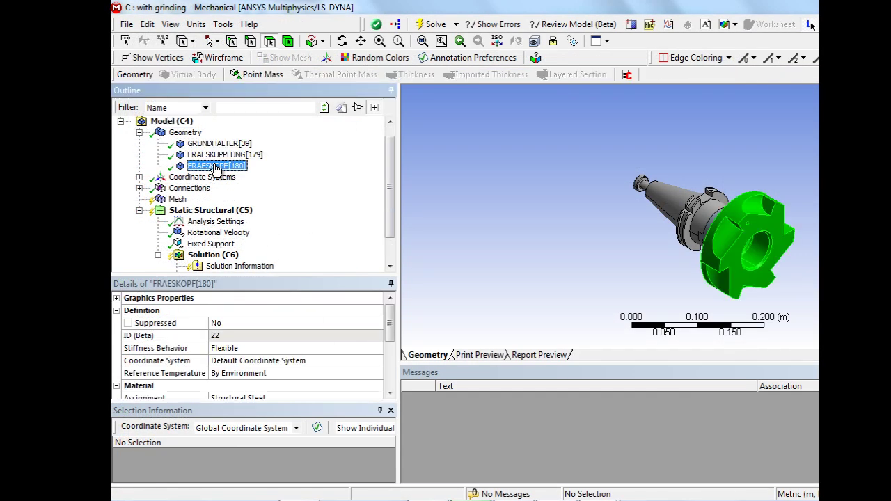
{"action": "left_click", "coordinate": [392, 324]}
{"action": "left_click_drag", "start_coordinate": [393, 323], "coordinate": [392, 369]}
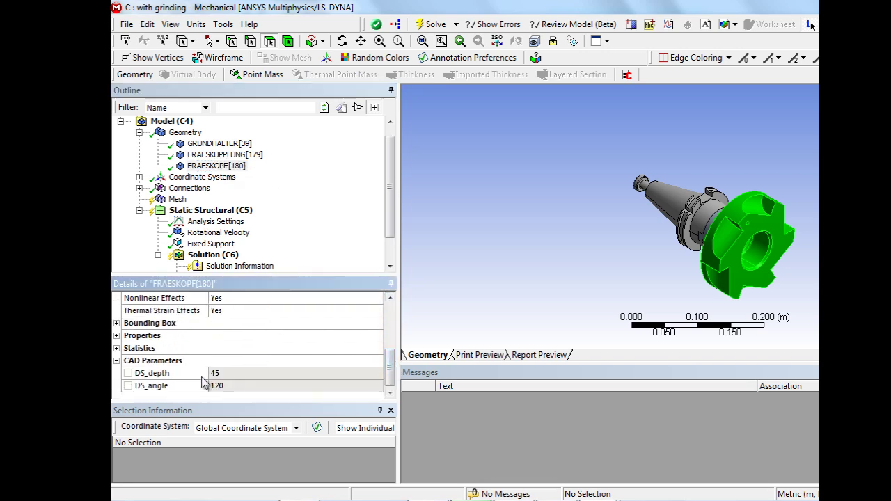
{"action": "left_click", "coordinate": [128, 374]}
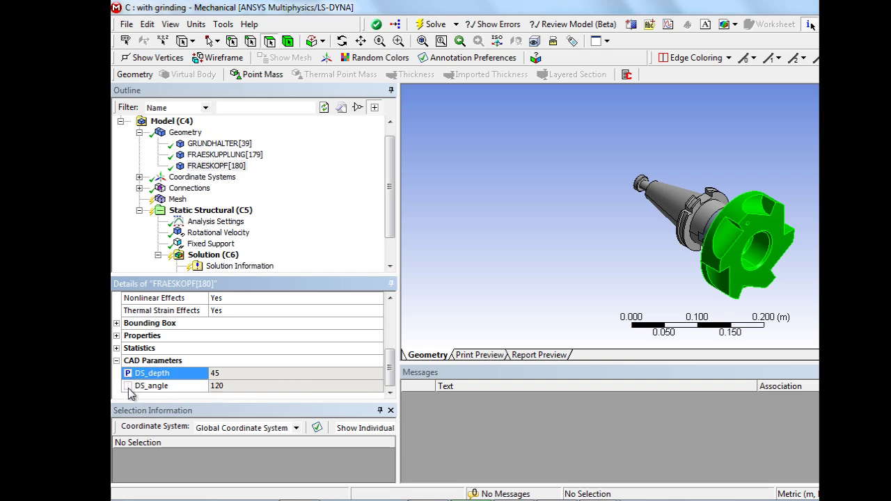
{"action": "left_click_drag", "start_coordinate": [391, 331], "coordinate": [384, 397]}
Flag DS_angle as a parameter and show the Force Reaction result details.
{"action": "left_click", "coordinate": [129, 385]}
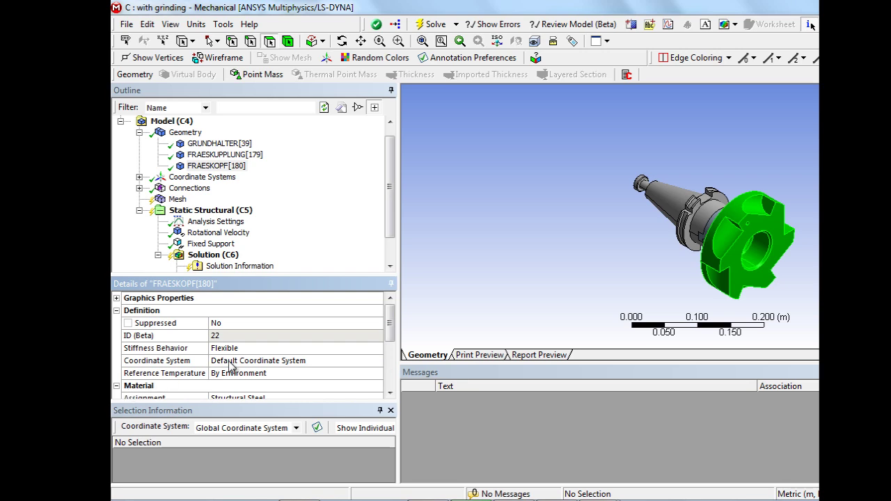
{"action": "left_click", "coordinate": [393, 242]}
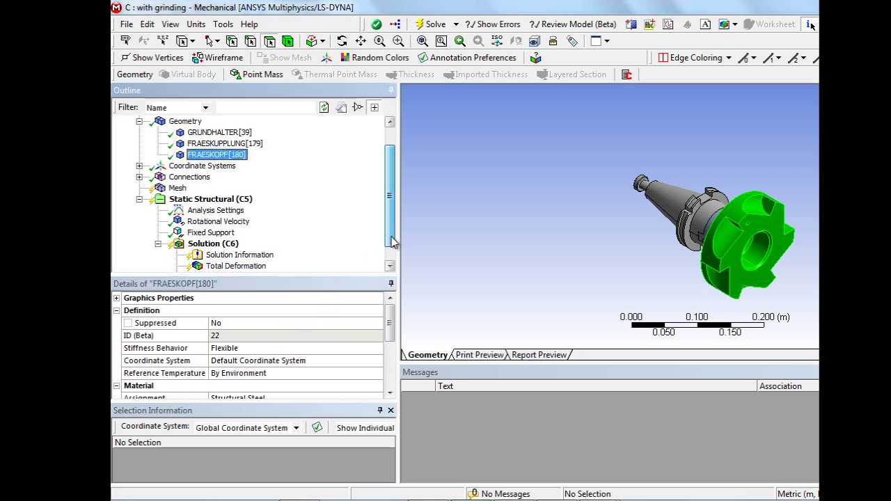
{"action": "left_click", "coordinate": [393, 242]}
{"action": "left_click", "coordinate": [394, 252]}
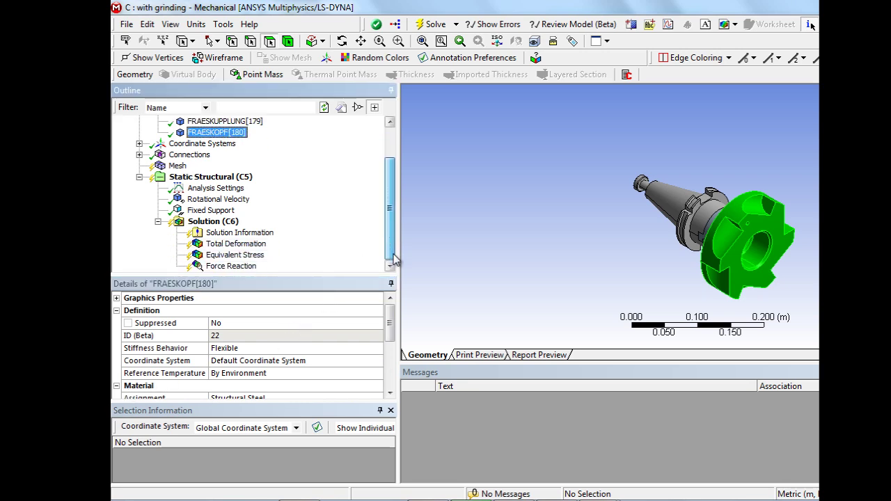
{"action": "left_click", "coordinate": [237, 267]}
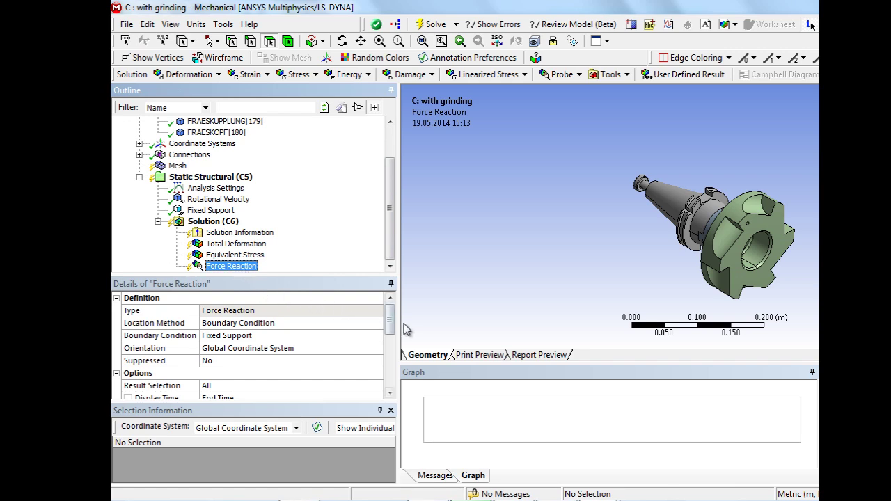
{"action": "left_click_drag", "start_coordinate": [390, 319], "coordinate": [392, 354]}
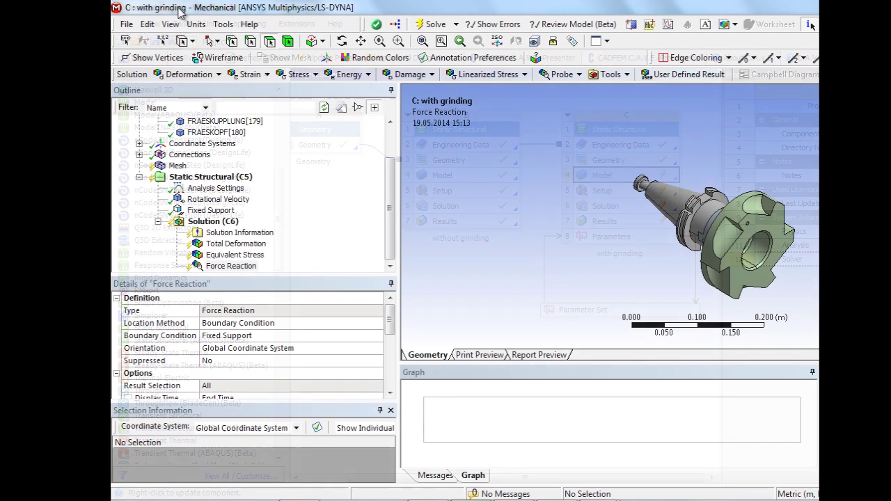
Solve the with-grinding analysis and make the 197.2 N maximum total reaction a parameter.
{"action": "right_click", "coordinate": [212, 222]}
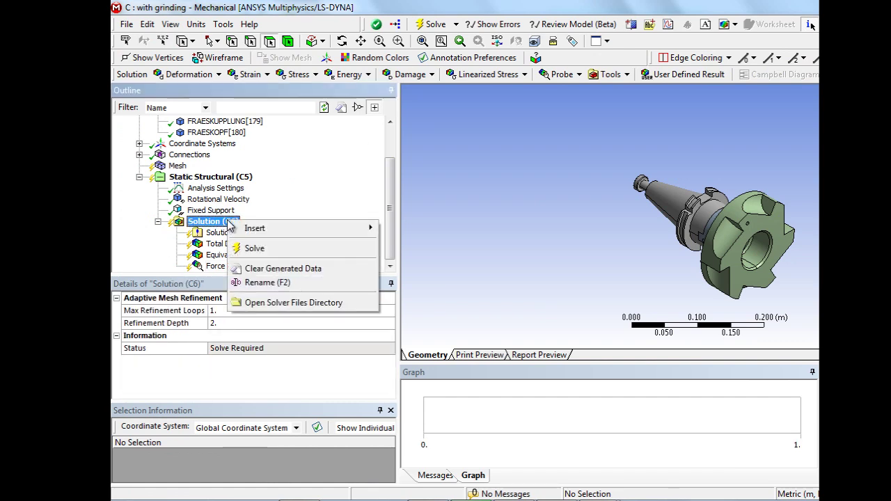
{"action": "left_click", "coordinate": [254, 249]}
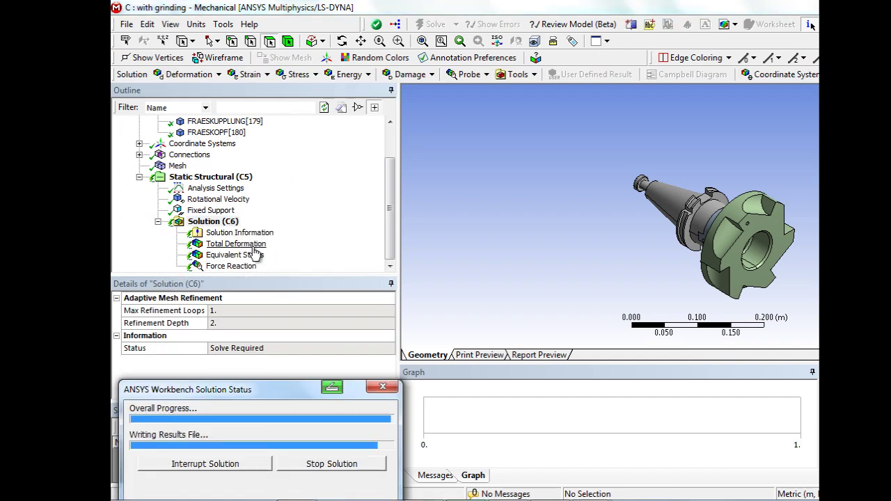
{"action": "left_click", "coordinate": [236, 266]}
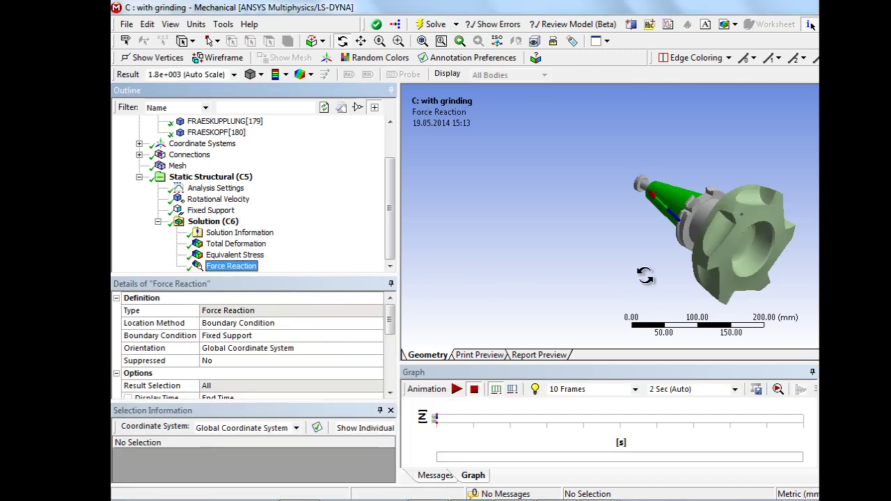
{"action": "left_click_drag", "start_coordinate": [647, 276], "coordinate": [766, 209]}
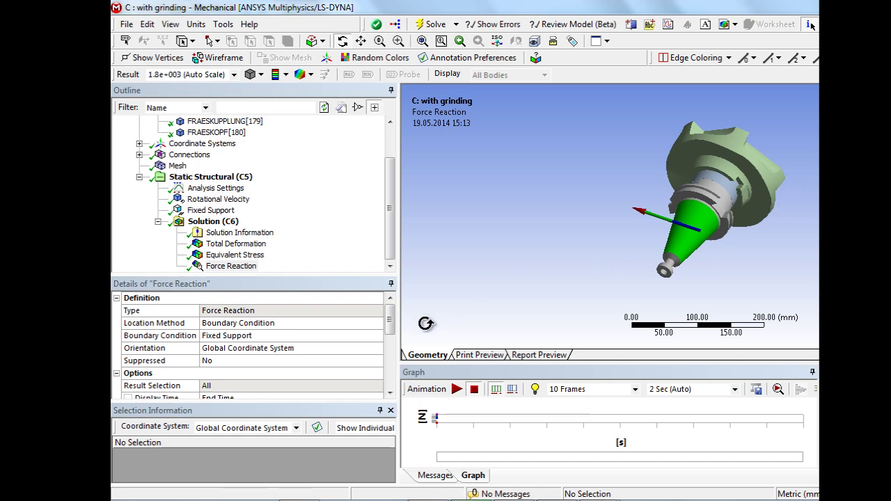
{"action": "scroll", "coordinate": [390, 320], "scroll_direction": "down", "scroll_amount": 3}
{"action": "left_click", "coordinate": [284, 385]}
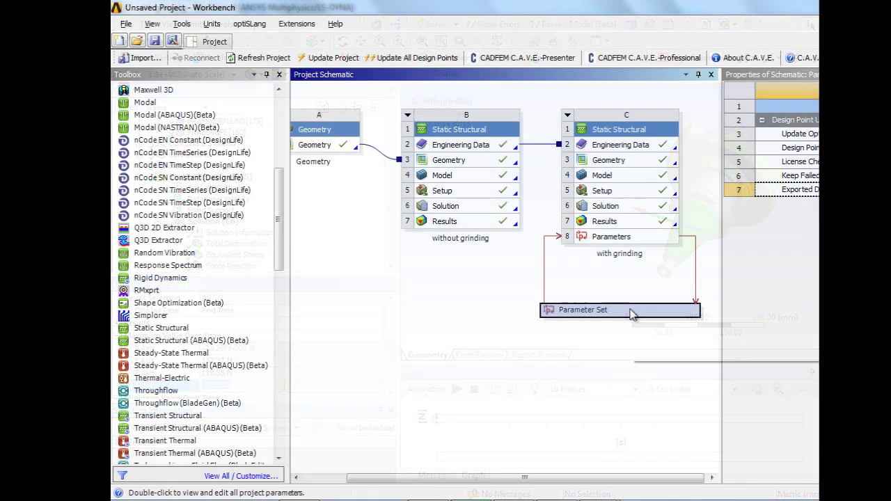
Add design points DP 1–DP 4 with DS_depth 44.5, 44, 43.5 and 43.8.
{"action": "right_click", "coordinate": [636, 312]}
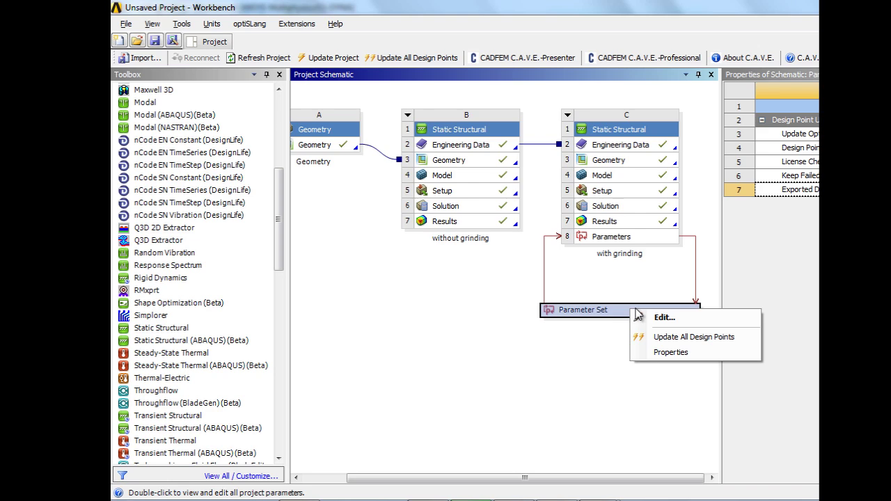
{"action": "left_click", "coordinate": [638, 316]}
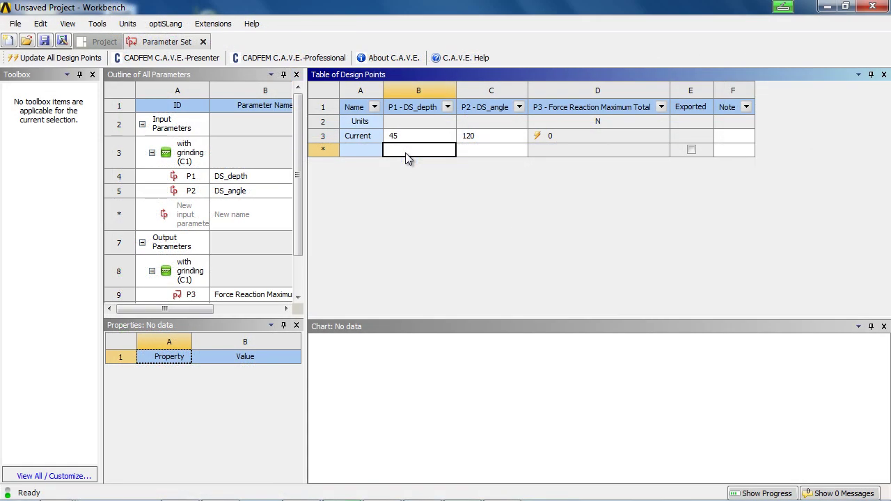
{"action": "type", "text": "44.5"}
{"action": "key", "text": "Return"}
{"action": "type", "text": "44"}
{"action": "key", "text": "Return"}
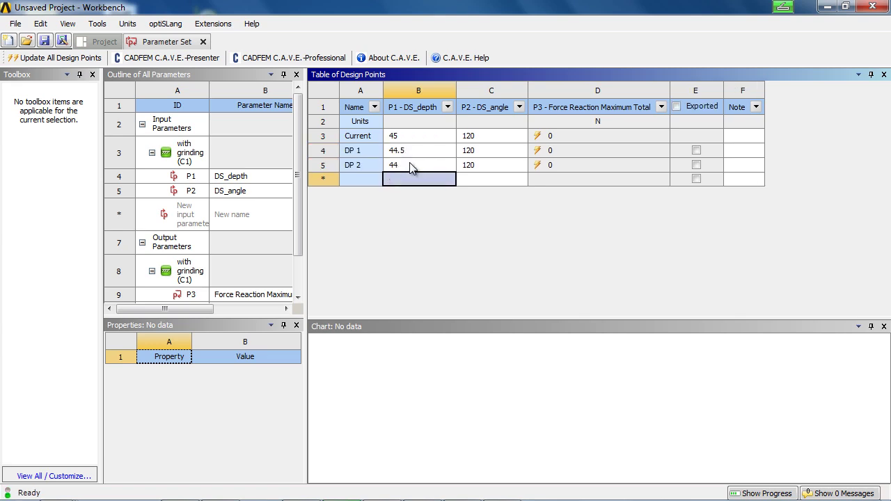
{"action": "type", "text": "43.5"}
{"action": "key", "text": "Return"}
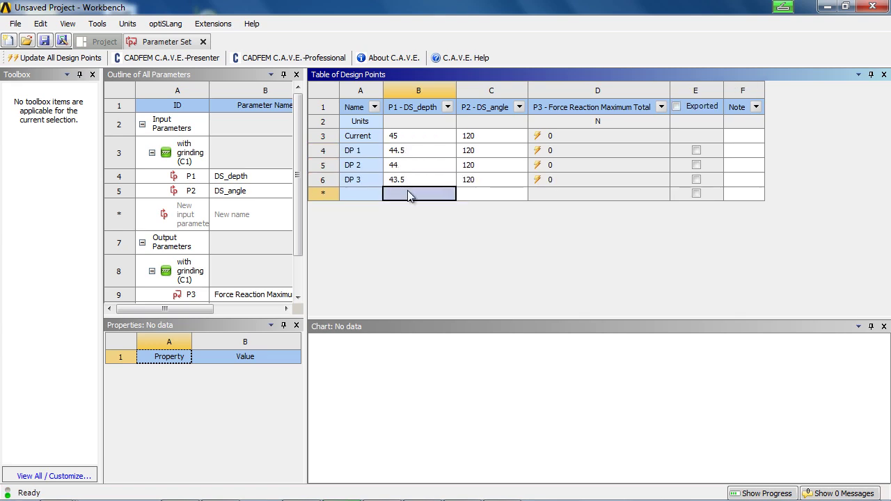
{"action": "type", "text": "43.8"}
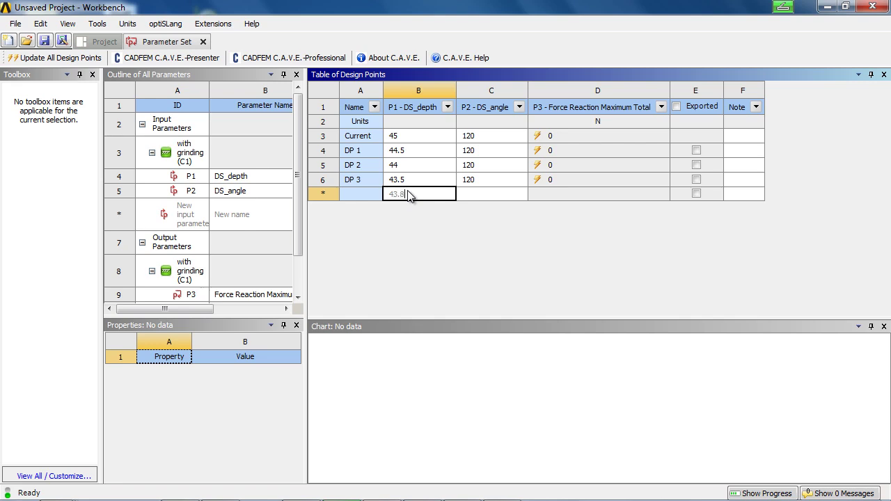
{"action": "key", "text": "Return"}
Add DP 5 (depth 43.8, angle 121) and DP 6 (depth 43.8, angle 119).
{"action": "type", "text": "43.8"}
{"action": "left_click", "coordinate": [468, 213]}
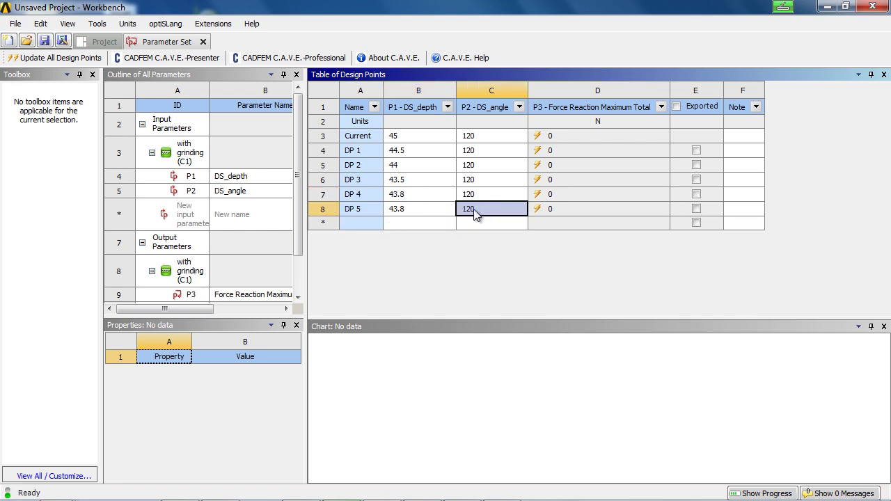
{"action": "type", "text": "121"}
{"action": "left_click", "coordinate": [431, 223]}
{"action": "type", "text": "43.8"}
{"action": "key", "text": "Return"}
{"action": "left_click", "coordinate": [469, 222]}
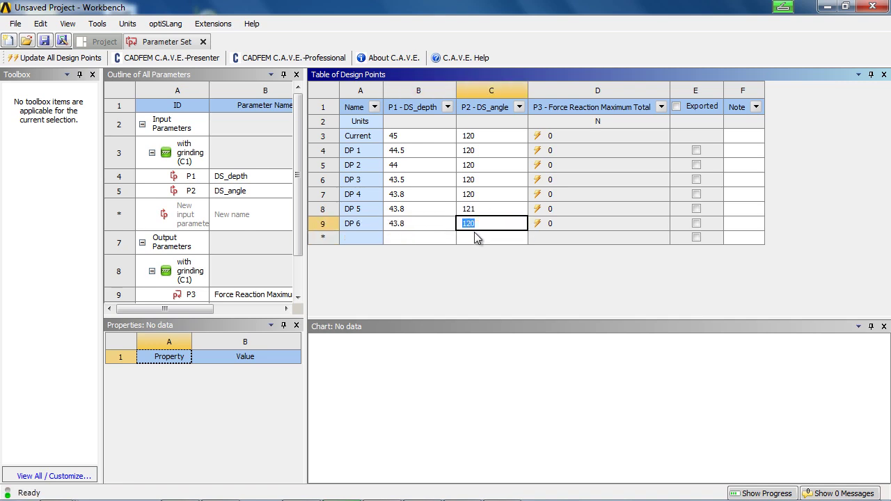
{"action": "type", "text": "119"}
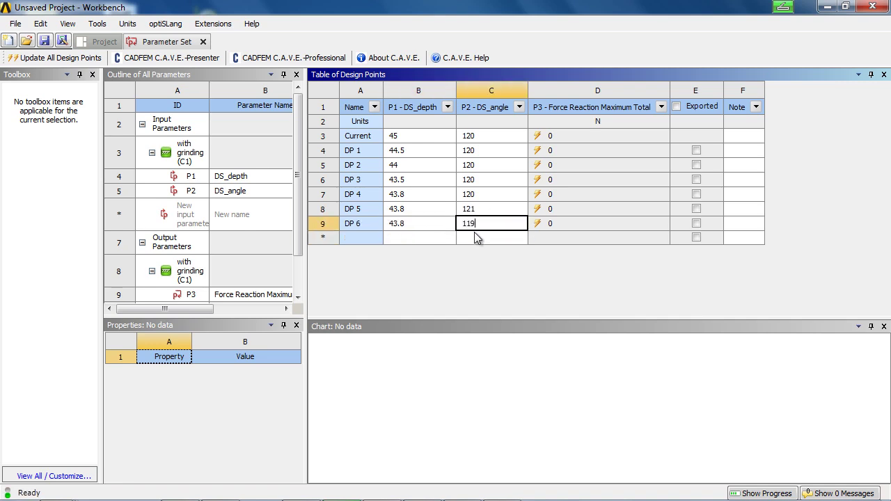
Update all six design points and inspect DP 5's minimum 14.623 N reaction force.
{"action": "left_click", "coordinate": [91, 62]}
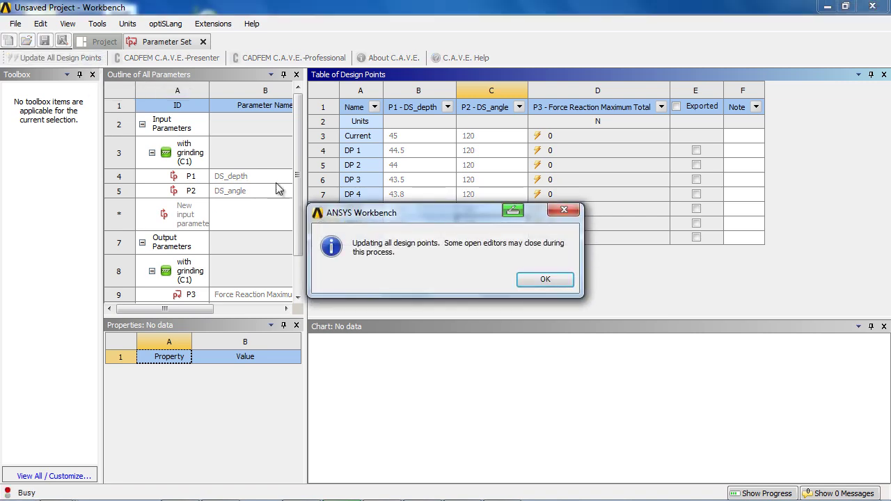
{"action": "left_click", "coordinate": [562, 280]}
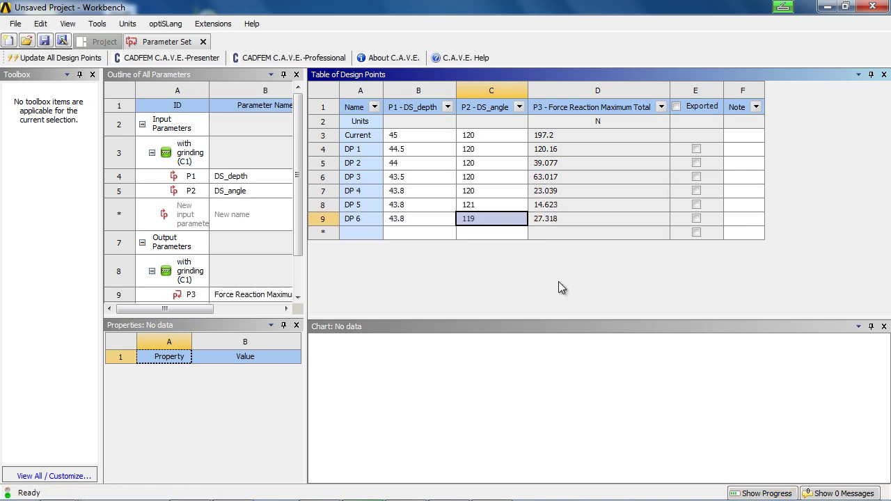
{"action": "left_click", "coordinate": [569, 211]}
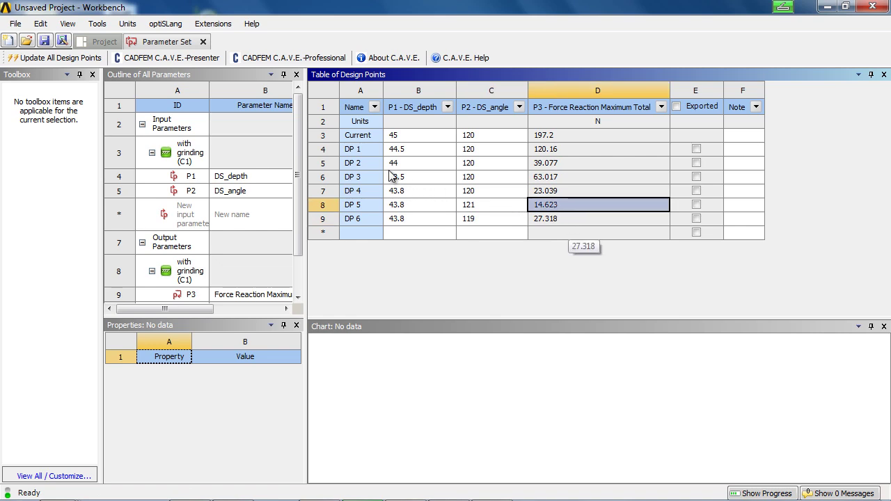
Close the Parameter Set tab, leaving the solved design-point study in place.
{"action": "left_click", "coordinate": [203, 43]}
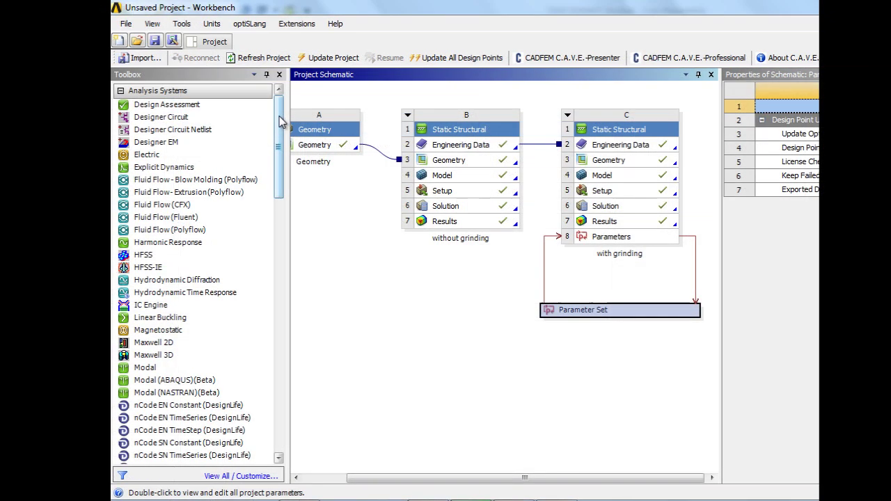
{"action": "left_click_drag", "start_coordinate": [280, 116], "coordinate": [282, 372]}
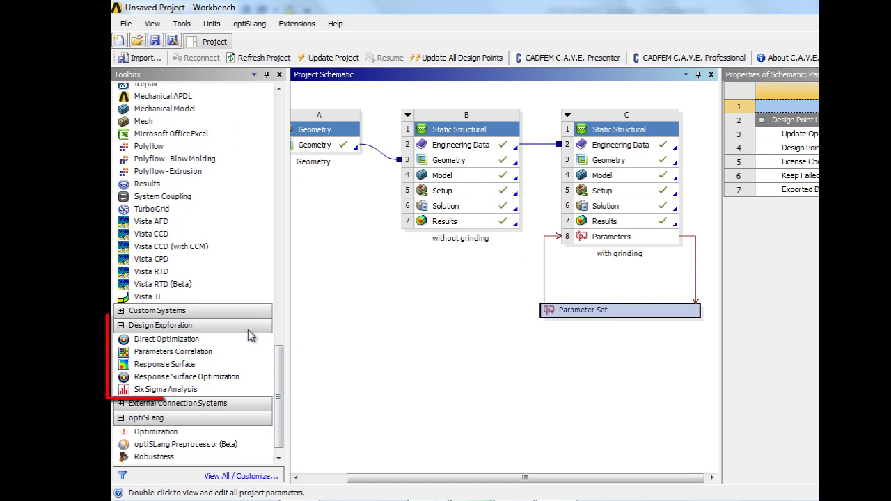